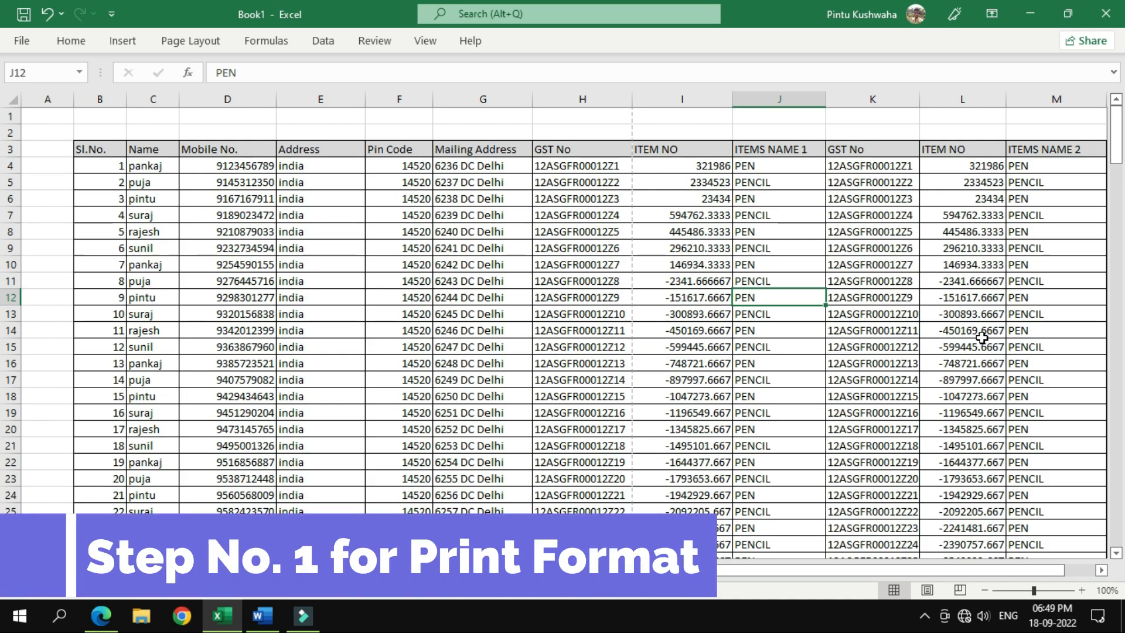
# Look at the GST NO sheet, open excel print doc.pdf from the desktop and examine how the list is laid out across its pages
pyautogui.click(112, 569)
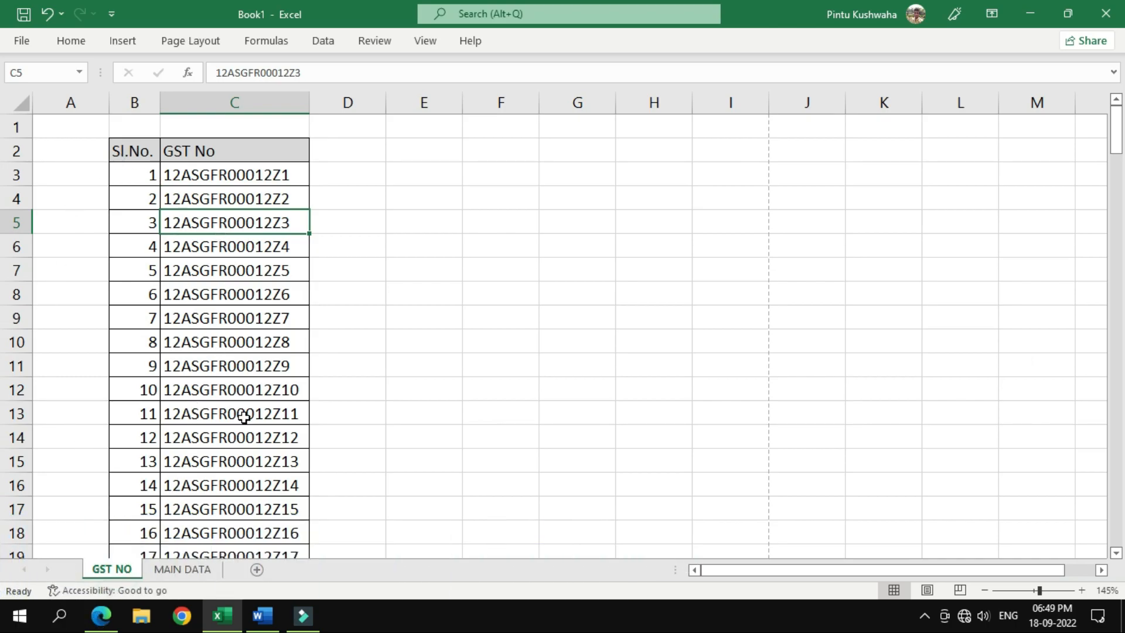
pyautogui.click(1040, 5)
pyautogui.doubleClick(164, 51)
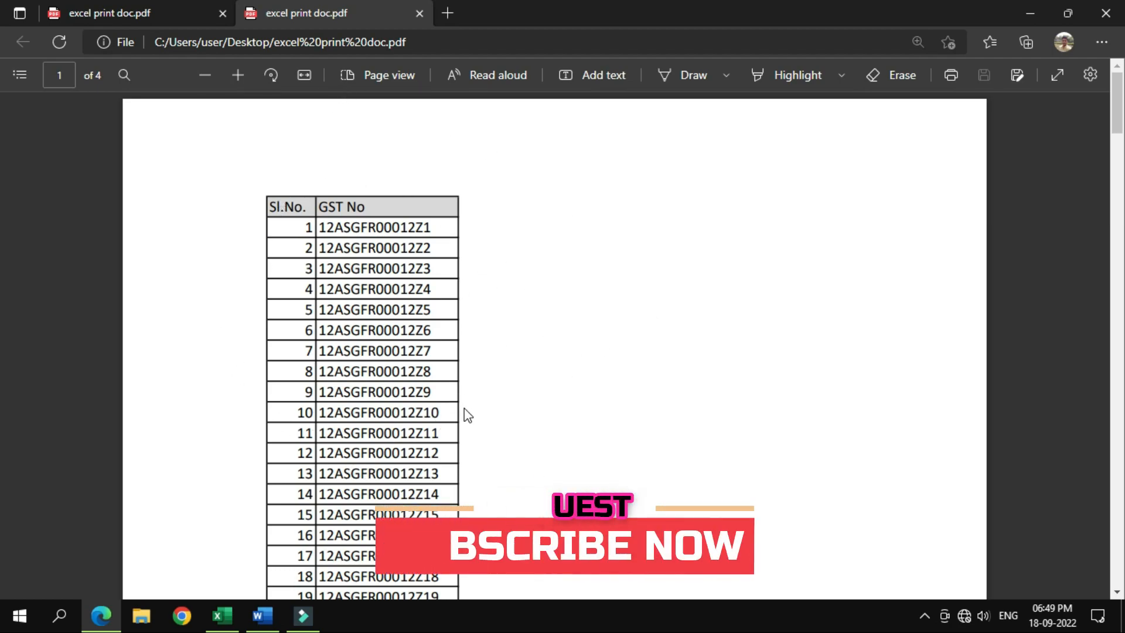
pyautogui.scroll(-20, 465, 410)
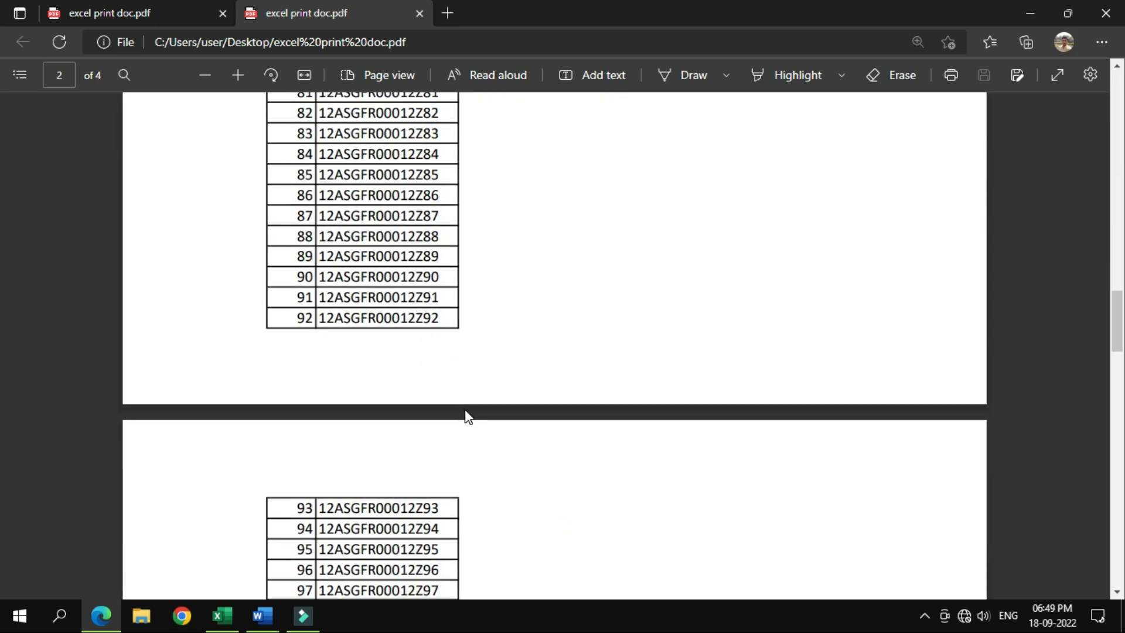
pyautogui.scroll(-6, 465, 410)
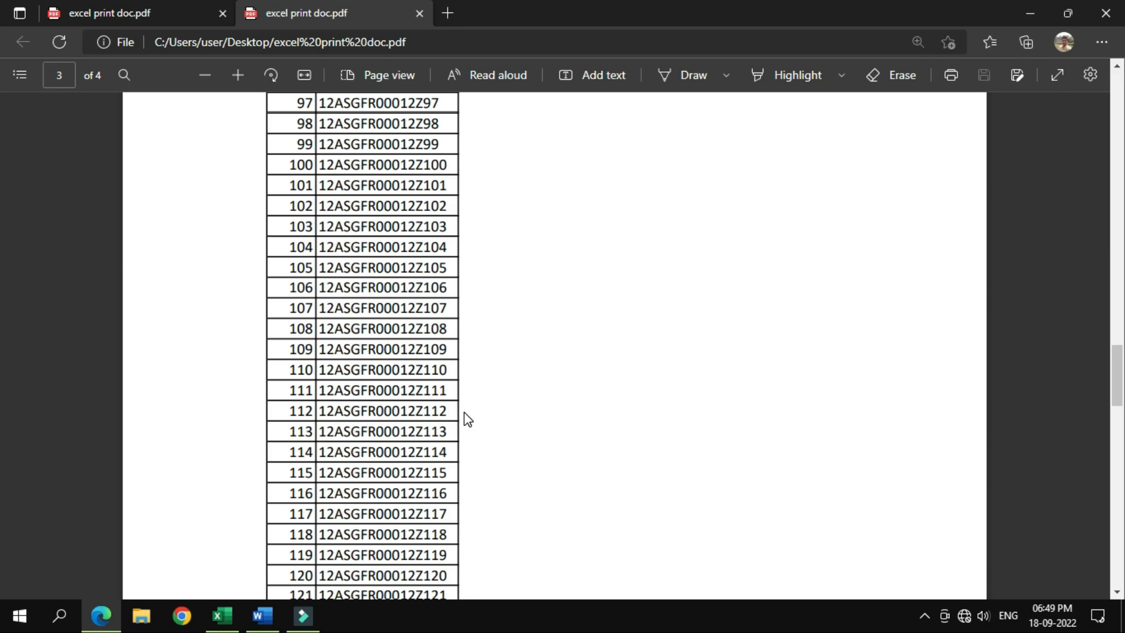
pyautogui.scroll(-6, 467, 418)
pyautogui.scroll(-12, 465, 418)
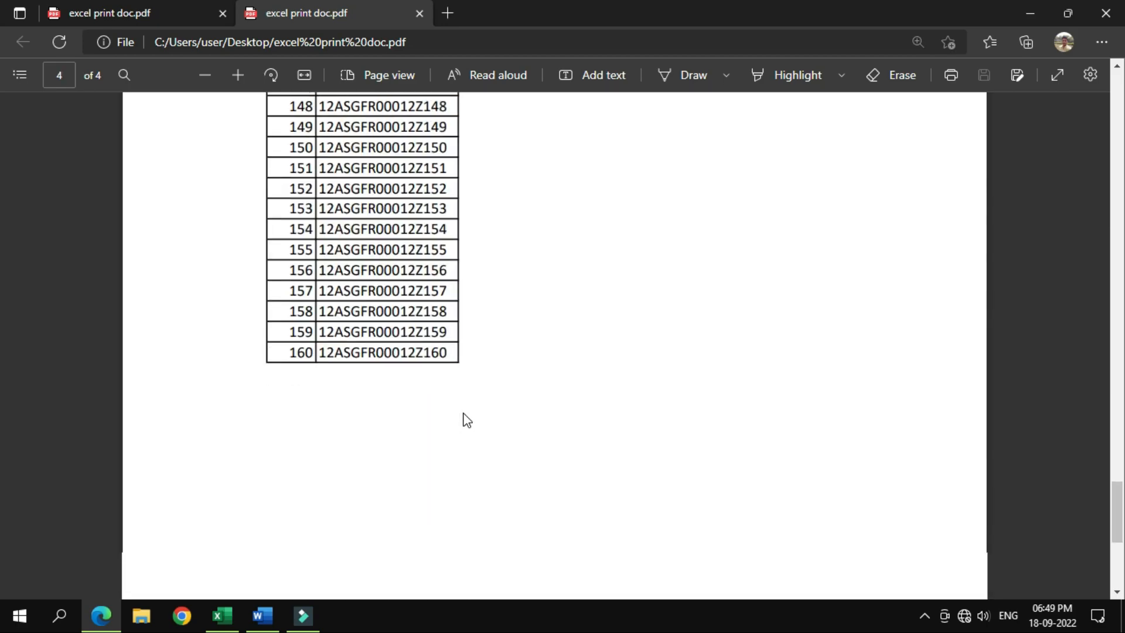
pyautogui.scroll(6, 462, 420)
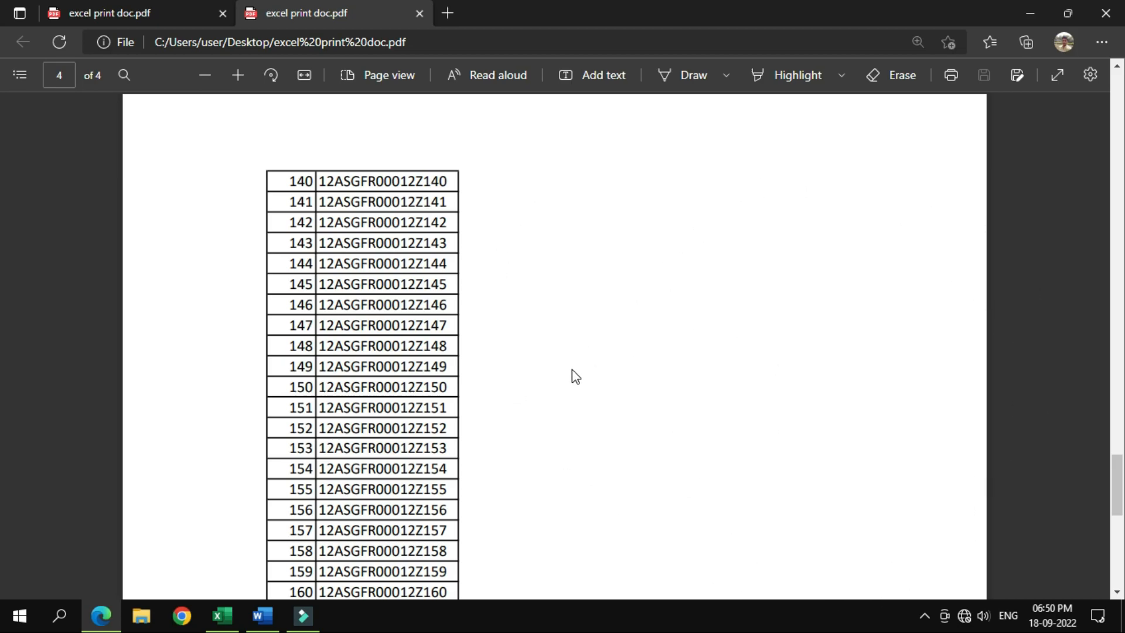
pyautogui.scroll(4, 573, 370)
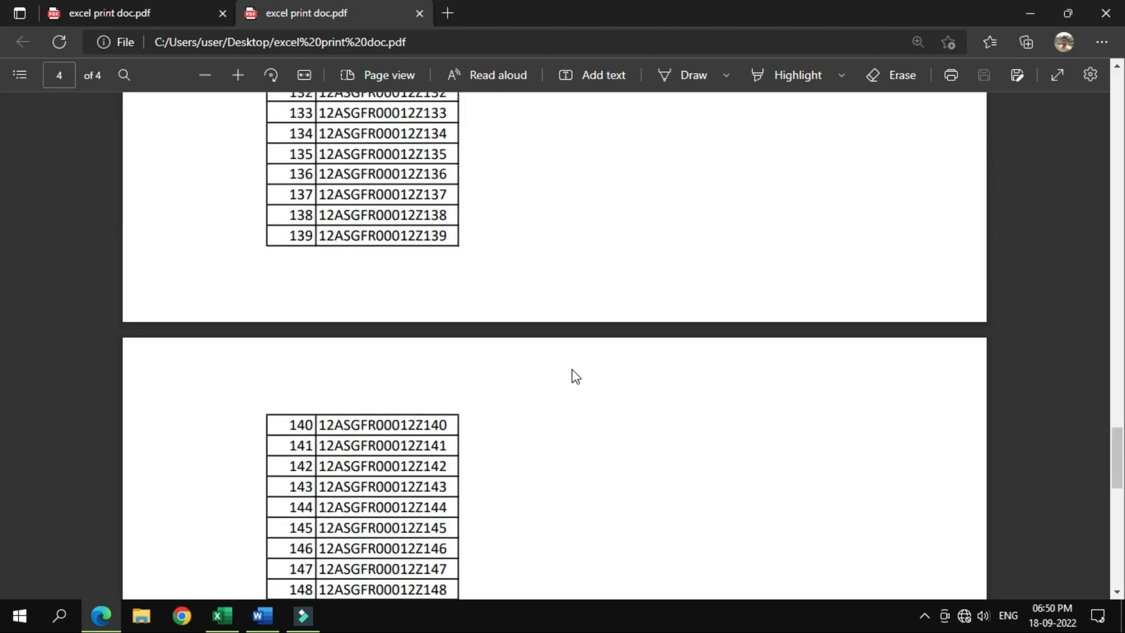
pyautogui.scroll(4, 571, 371)
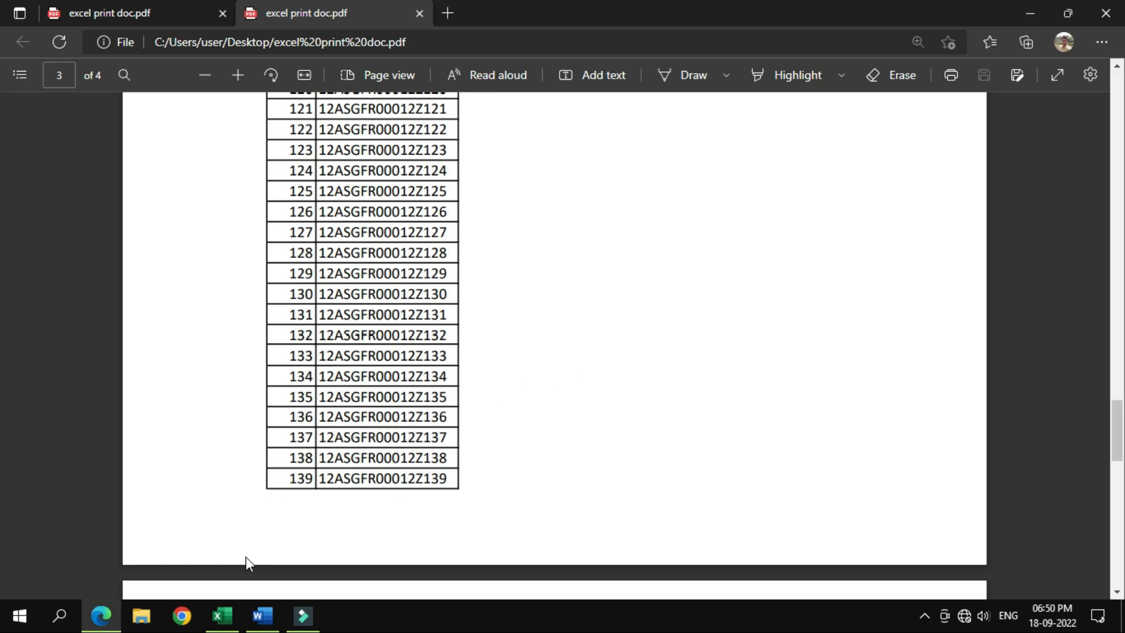
# Switch back to Excel and copy the whole Sl.No. and GST No table, B2:C162, from the GST NO sheet
pyautogui.click(222, 615)
pyautogui.click(195, 568)
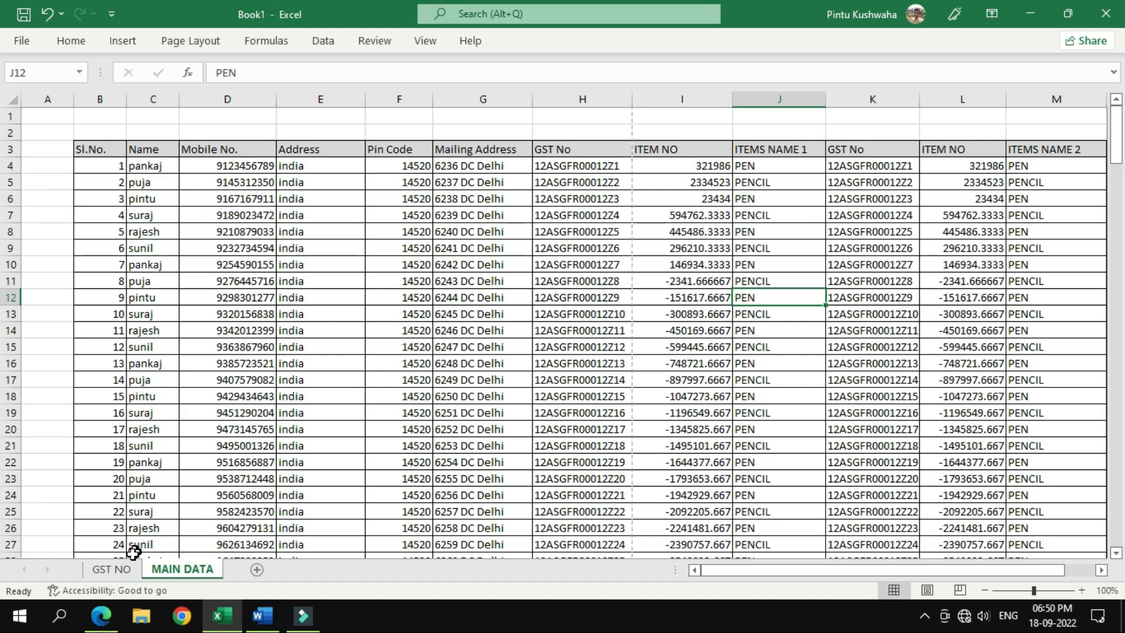
pyautogui.click(112, 569)
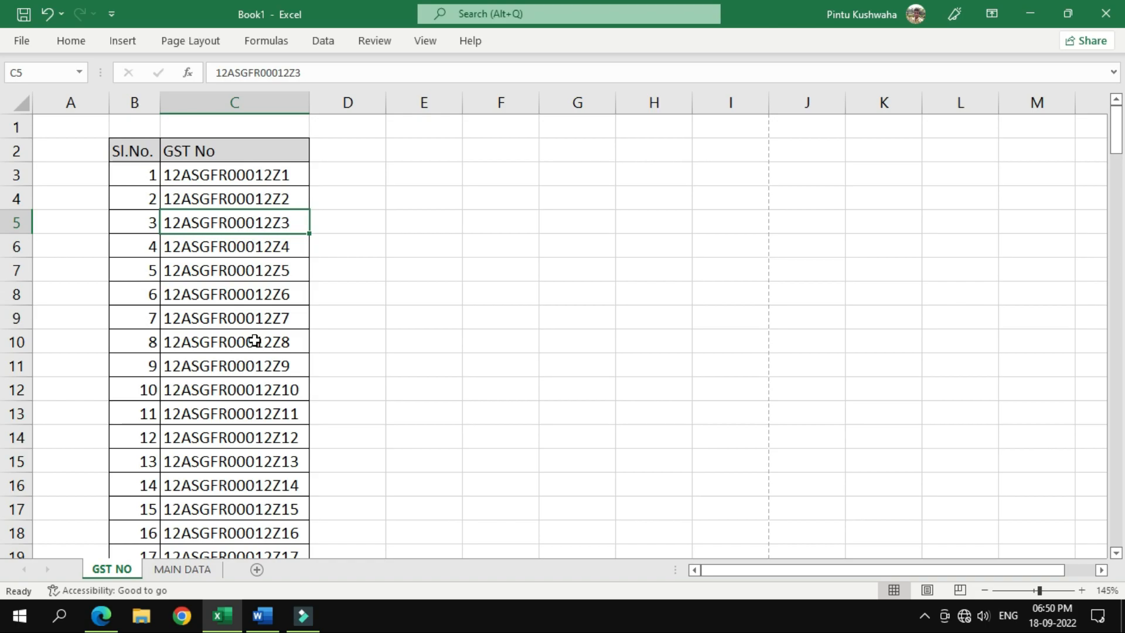
pyautogui.click(131, 154)
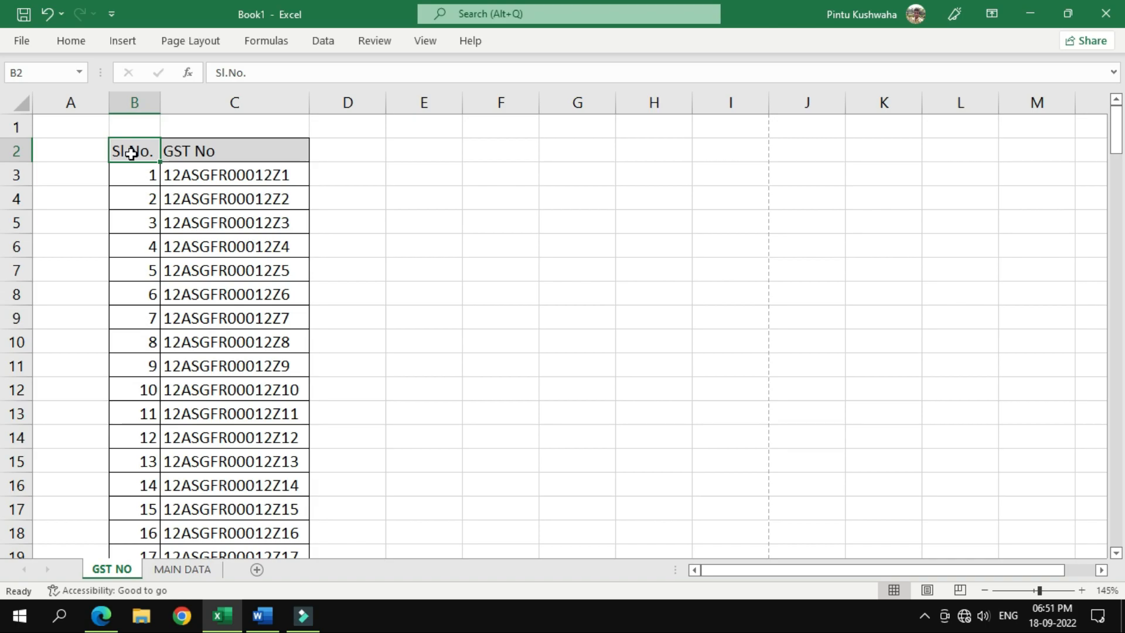
pyautogui.hotkey('ctrl', 'shift', 'End')
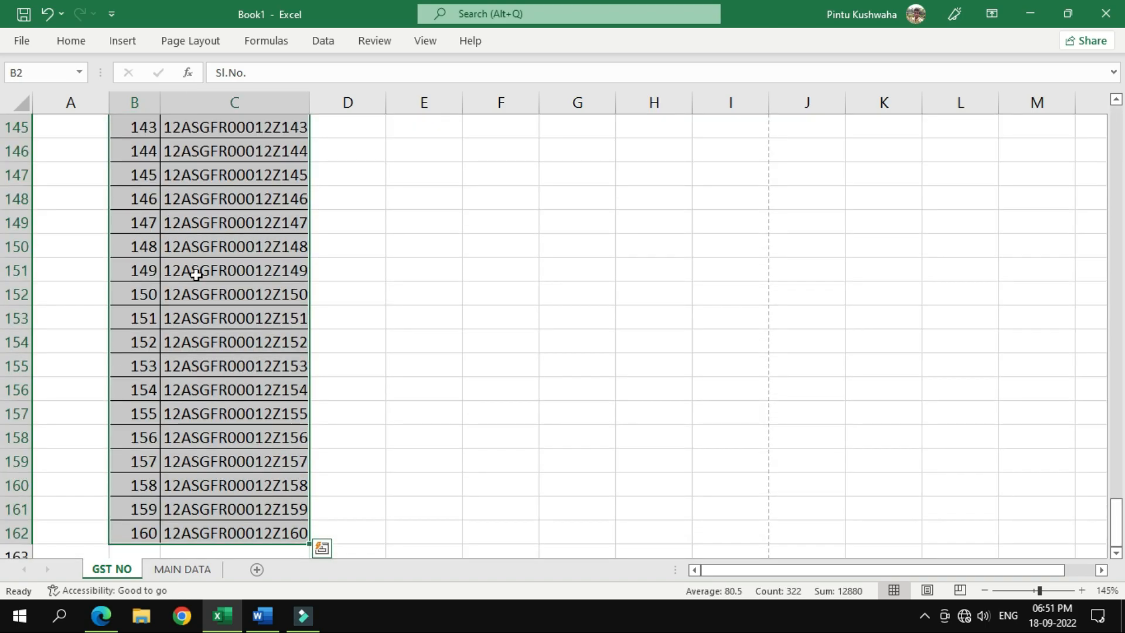
pyautogui.hotkey('ctrl', 'c')
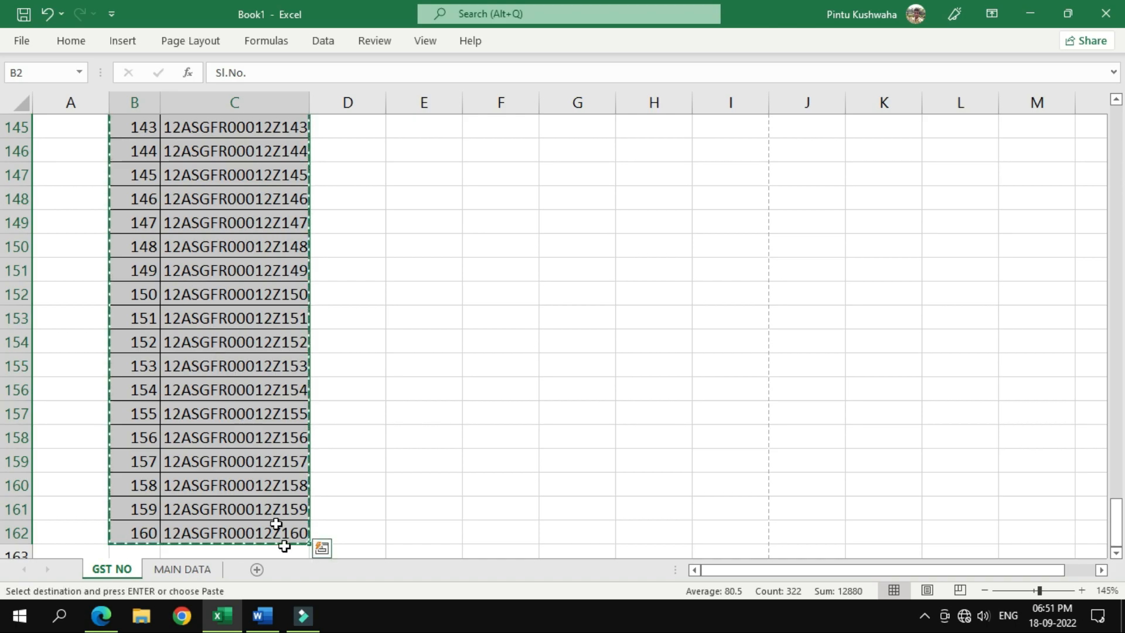
# Switch to the blank Word document and set the number of columns to 5 in the custom column settings
pyautogui.click(262, 615)
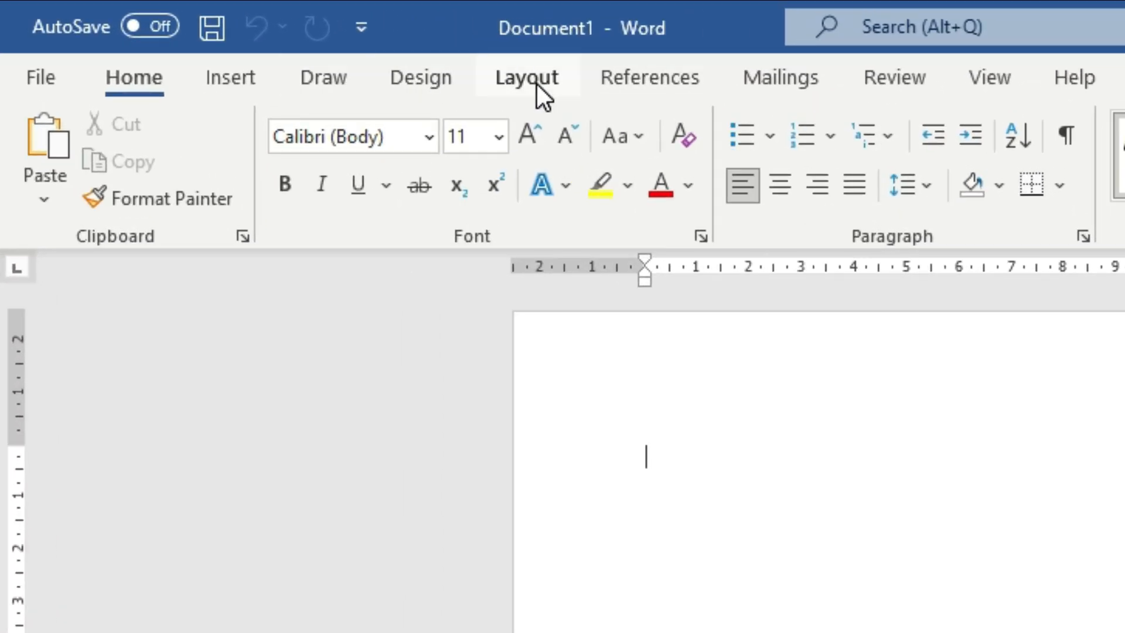
pyautogui.click(536, 83)
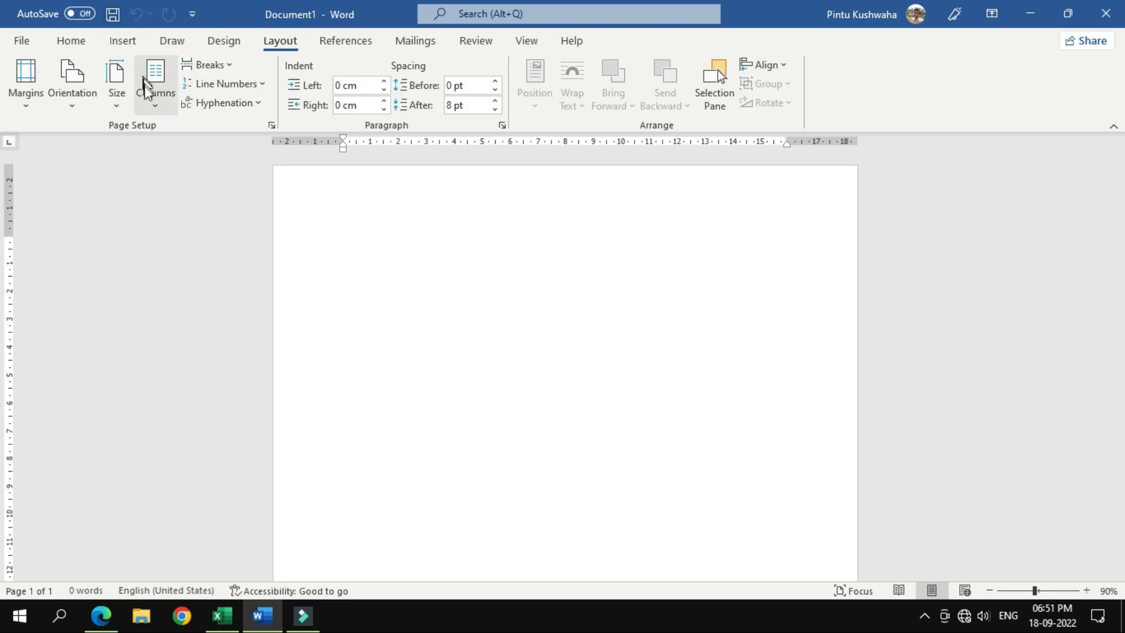
pyautogui.click(151, 101)
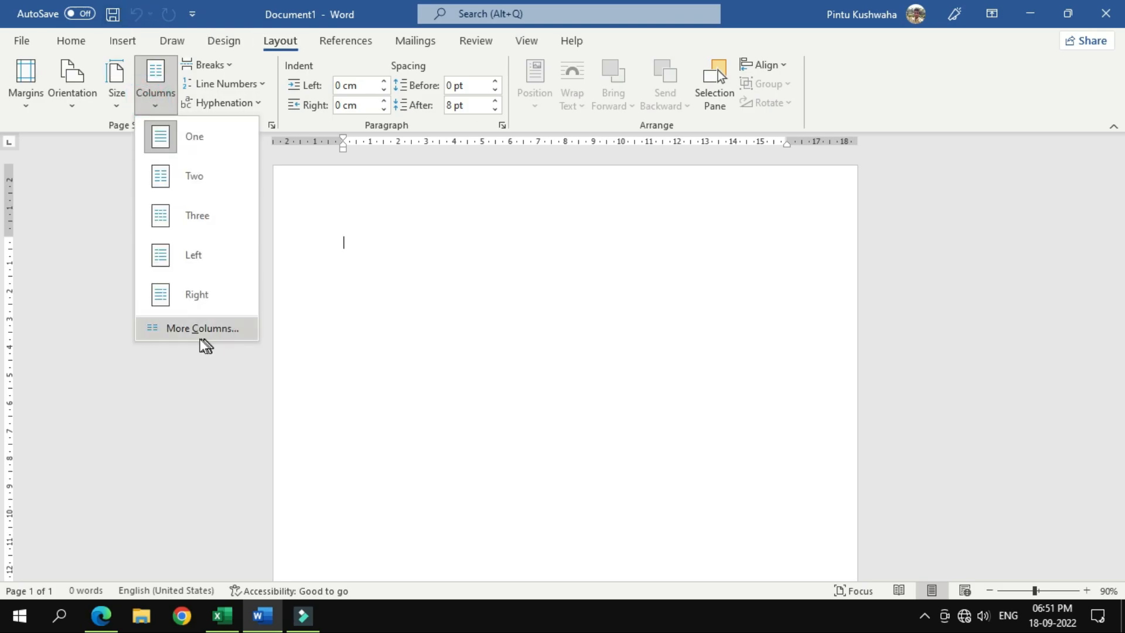
pyautogui.click(200, 337)
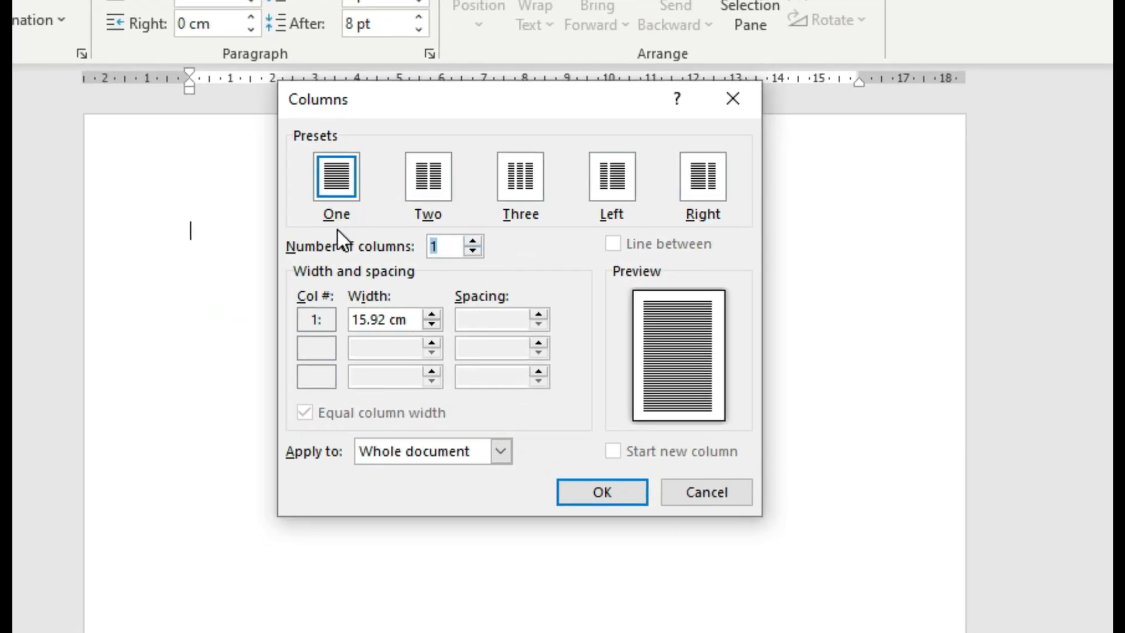
pyautogui.click(475, 239)
pyautogui.click(474, 239)
pyautogui.click(475, 239)
pyautogui.click(475, 239)
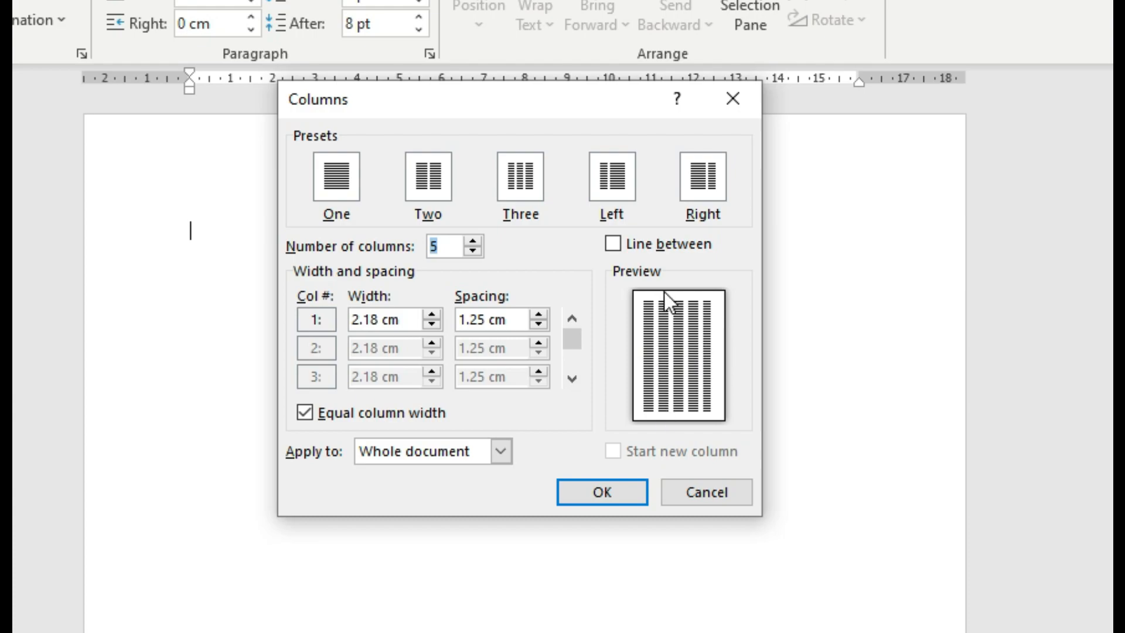
# Set the spacing between the equal-width columns to 0.4 cm and apply the column layout to the whole document
pyautogui.click(534, 315)
pyautogui.click(535, 316)
pyautogui.click(537, 326)
pyautogui.click(537, 326)
pyautogui.click(537, 326)
pyautogui.click(537, 326)
pyautogui.click(537, 327)
pyautogui.click(537, 326)
pyautogui.click(537, 327)
pyautogui.click(537, 326)
pyautogui.click(537, 326)
pyautogui.click(537, 327)
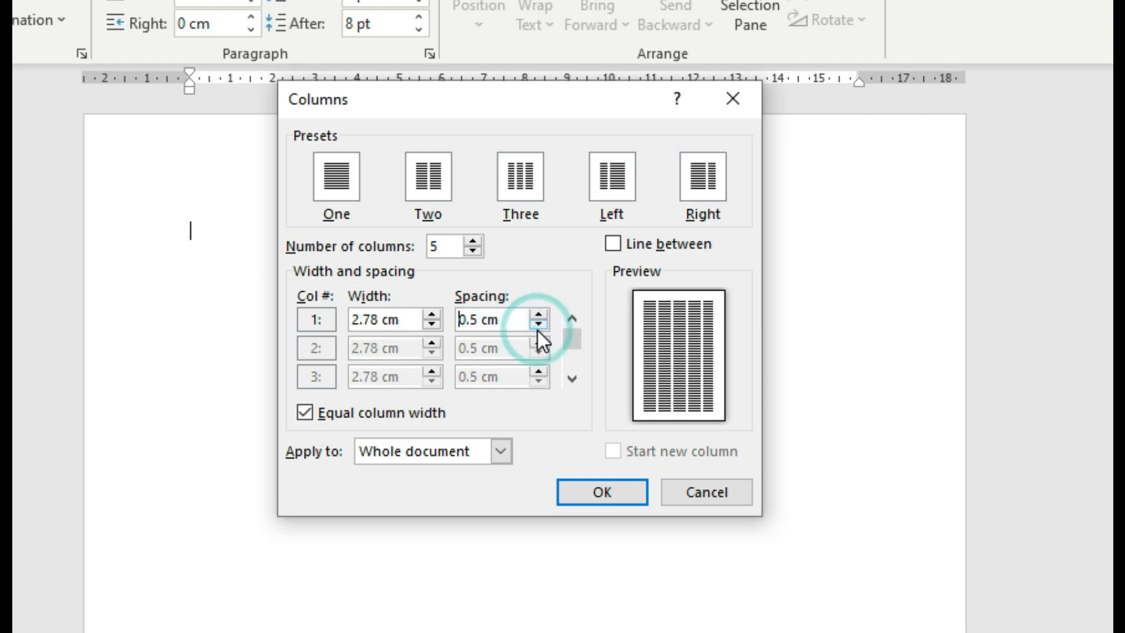
pyautogui.click(537, 326)
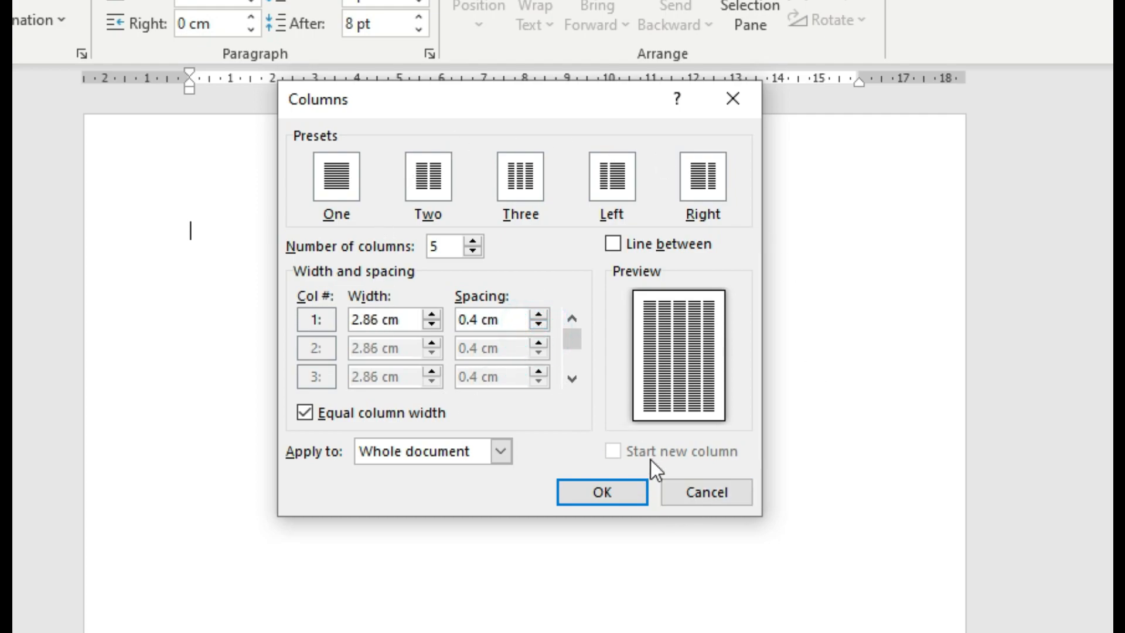
pyautogui.click(613, 493)
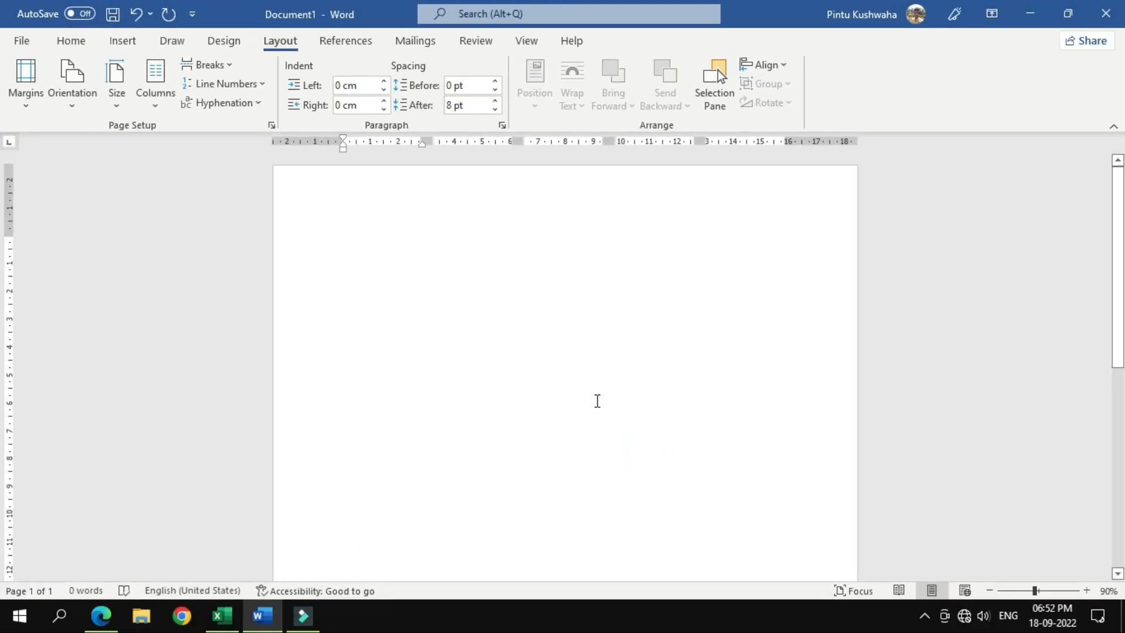
# Set the page margins to Narrow and paste the copied GST table into the document
pyautogui.click(36, 108)
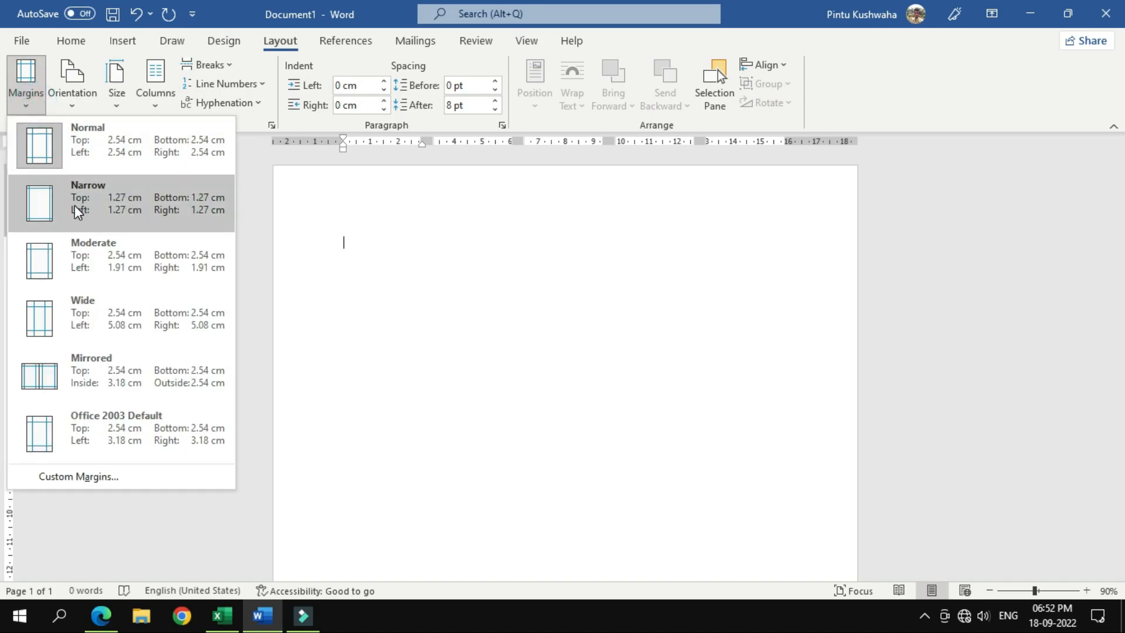
pyautogui.click(129, 205)
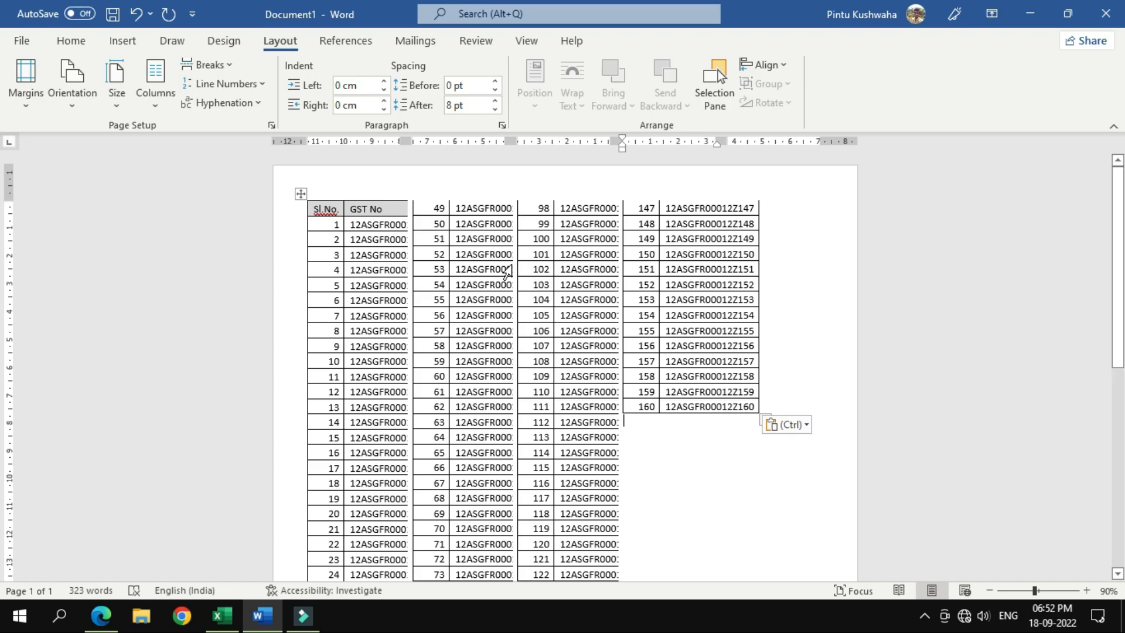
# Change the whole document's layout to 3 equal-width columns
pyautogui.click(156, 109)
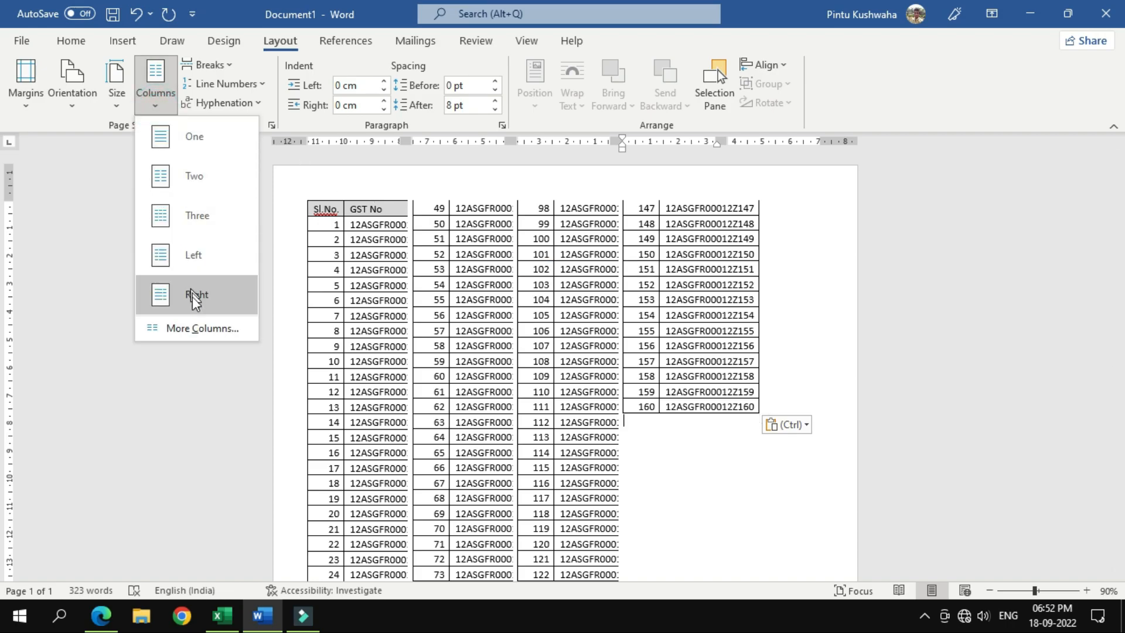
pyautogui.click(200, 333)
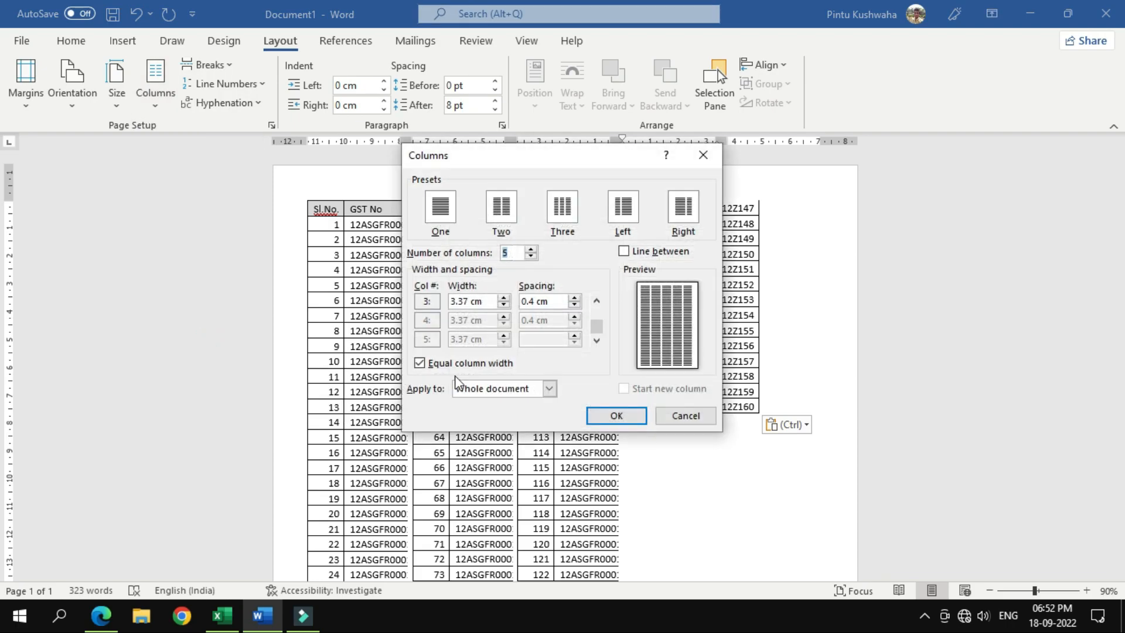
pyautogui.click(530, 250)
pyautogui.click(530, 256)
pyautogui.click(530, 256)
pyautogui.click(530, 256)
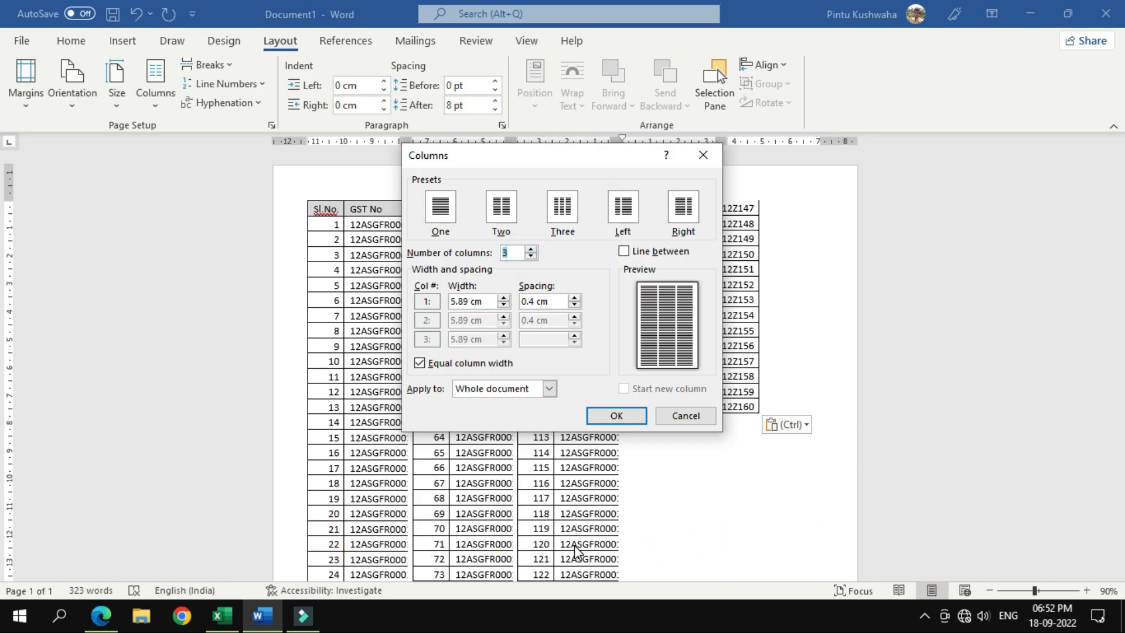
pyautogui.click(616, 414)
# Examine how the GST table flows through the columns on both pages of the document
pyautogui.scroll(-5, 602, 422)
pyautogui.scroll(2, 574, 467)
pyautogui.scroll(9, 574, 467)
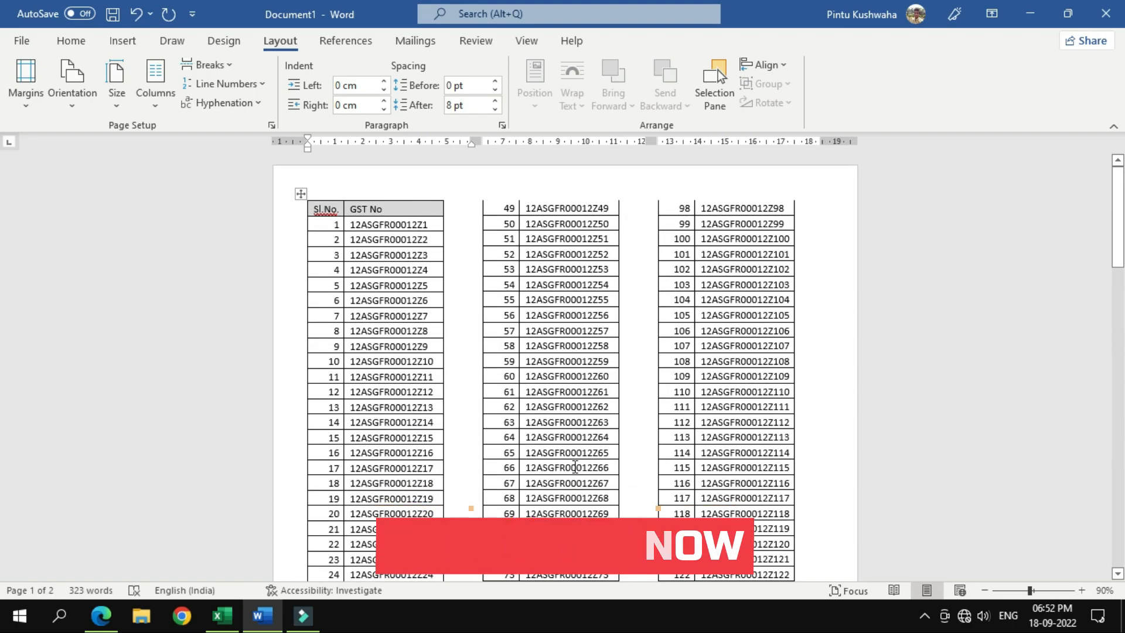
pyautogui.scroll(-2, 575, 467)
pyautogui.scroll(2, 575, 466)
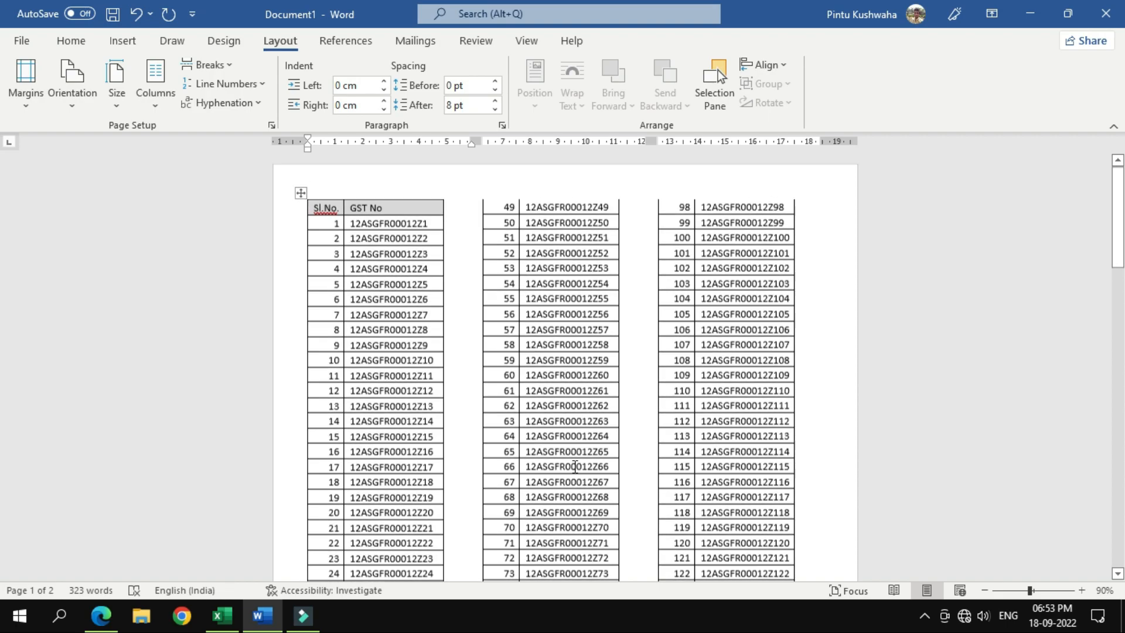
pyautogui.scroll(-14, 613, 505)
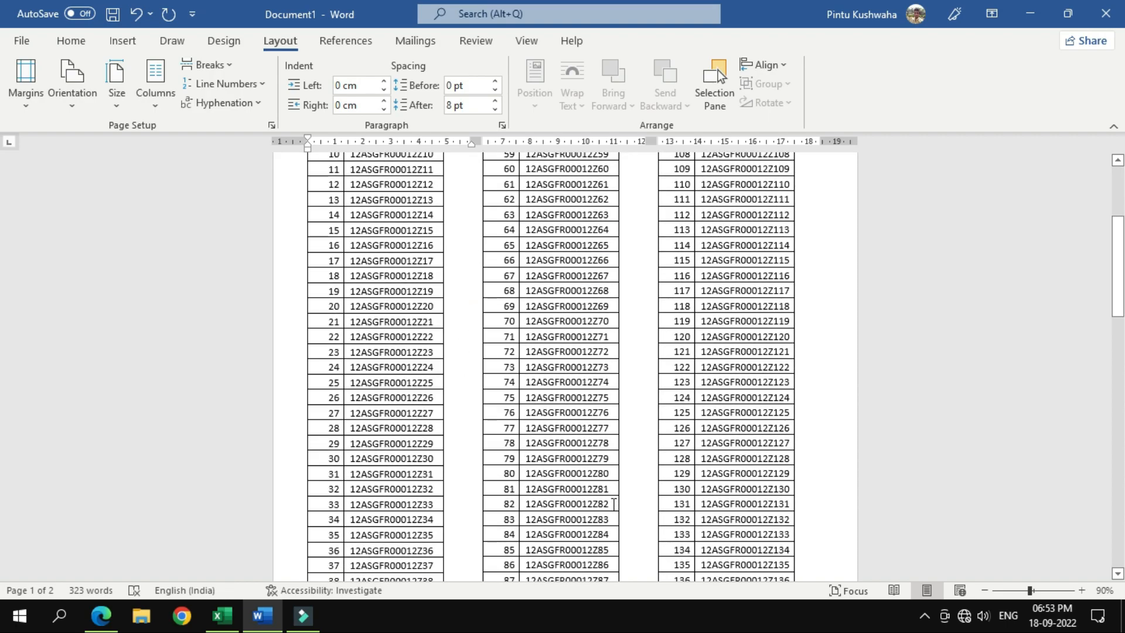
pyautogui.click(528, 430)
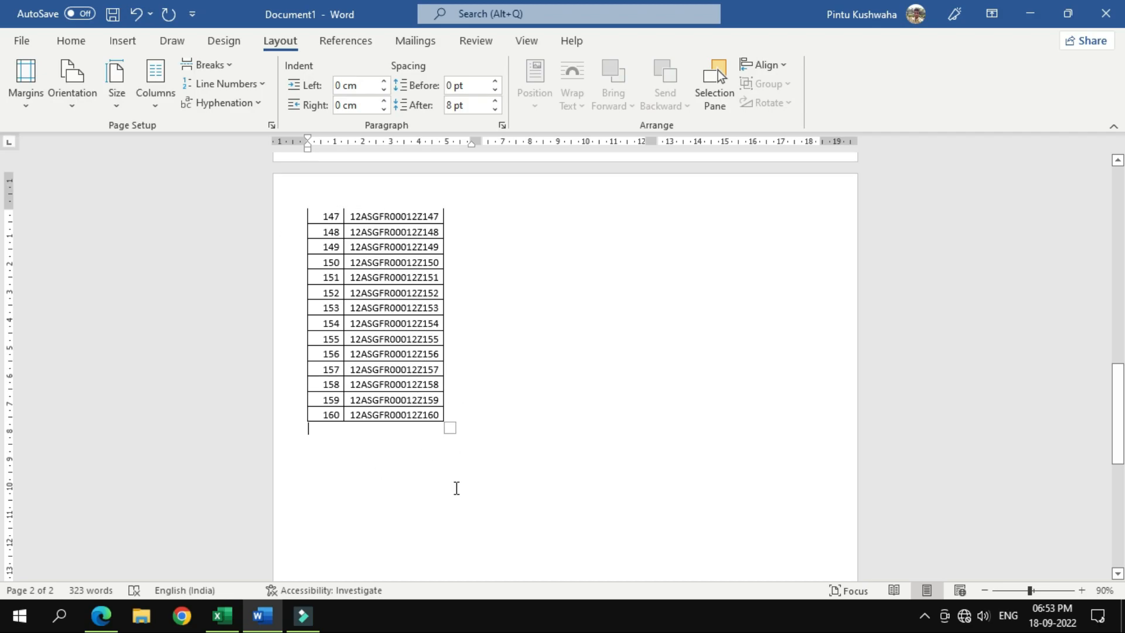
pyautogui.scroll(14, 456, 488)
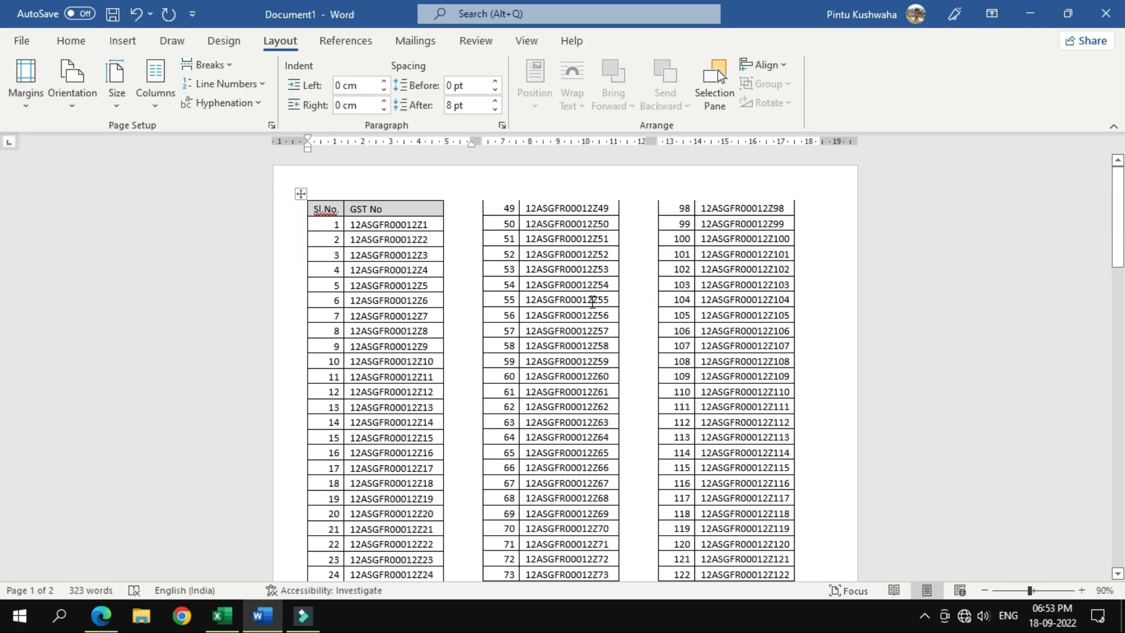
# Select the entire GST table and apply borders to it
pyautogui.click(301, 193)
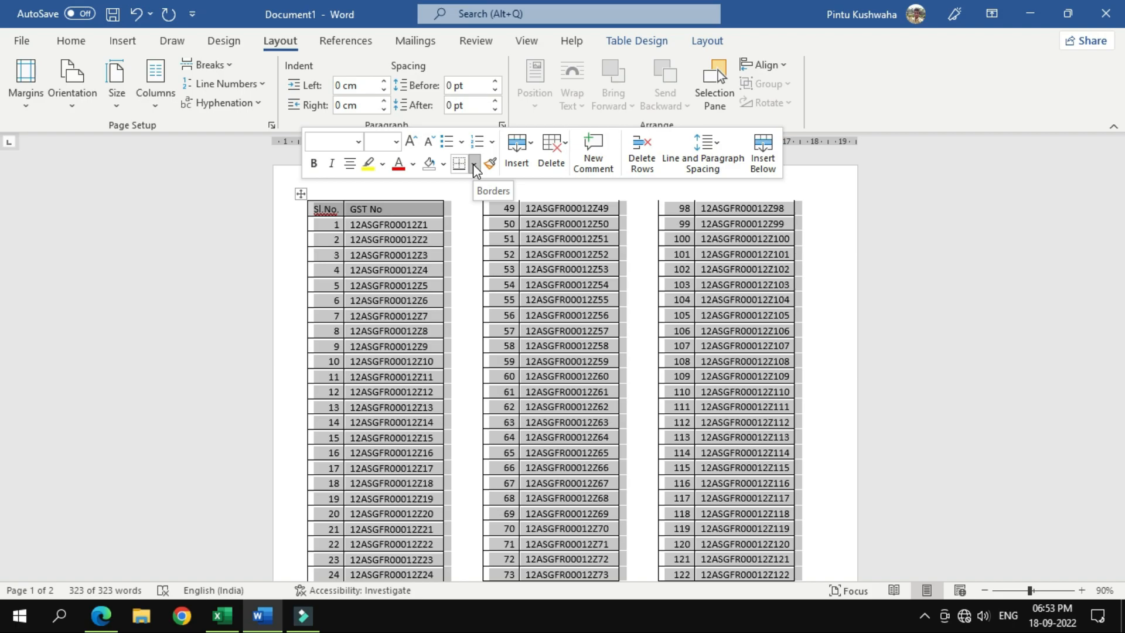
pyautogui.click(71, 41)
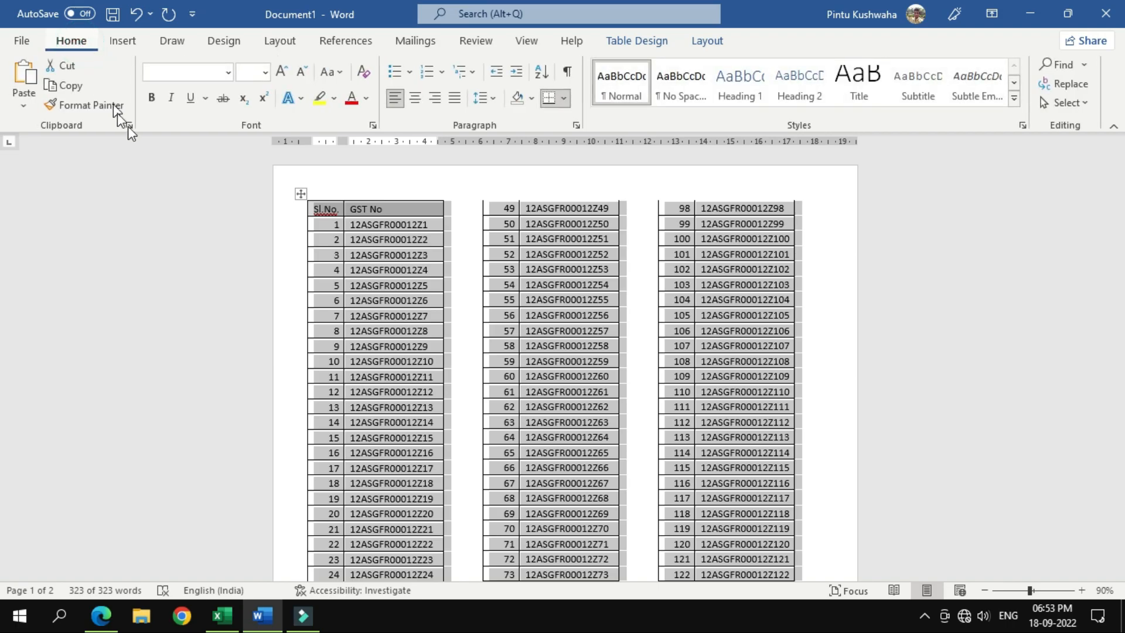
pyautogui.click(566, 108)
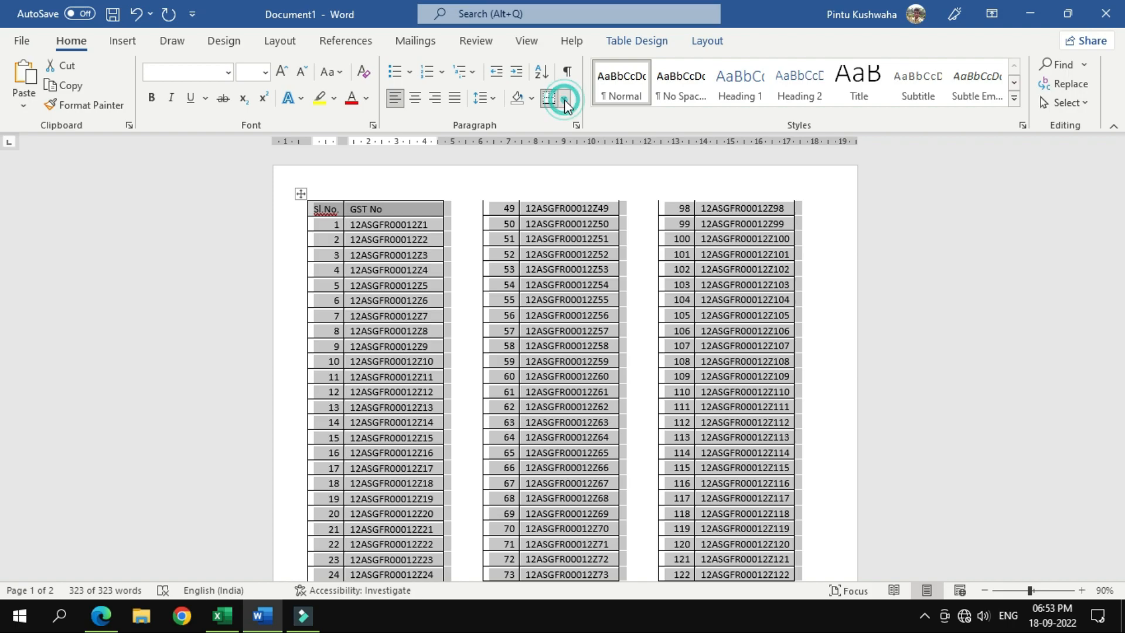
pyautogui.click(586, 225)
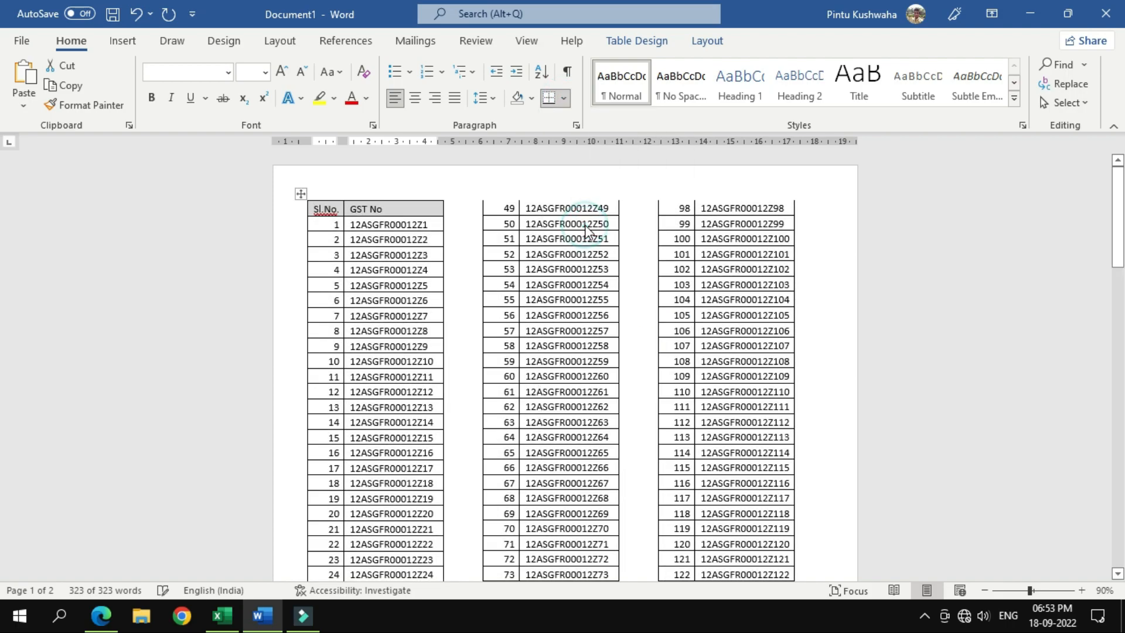
# Apply All Borders to the entire GST table, check its column ends on both pages, and clear the selection
pyautogui.click(567, 99)
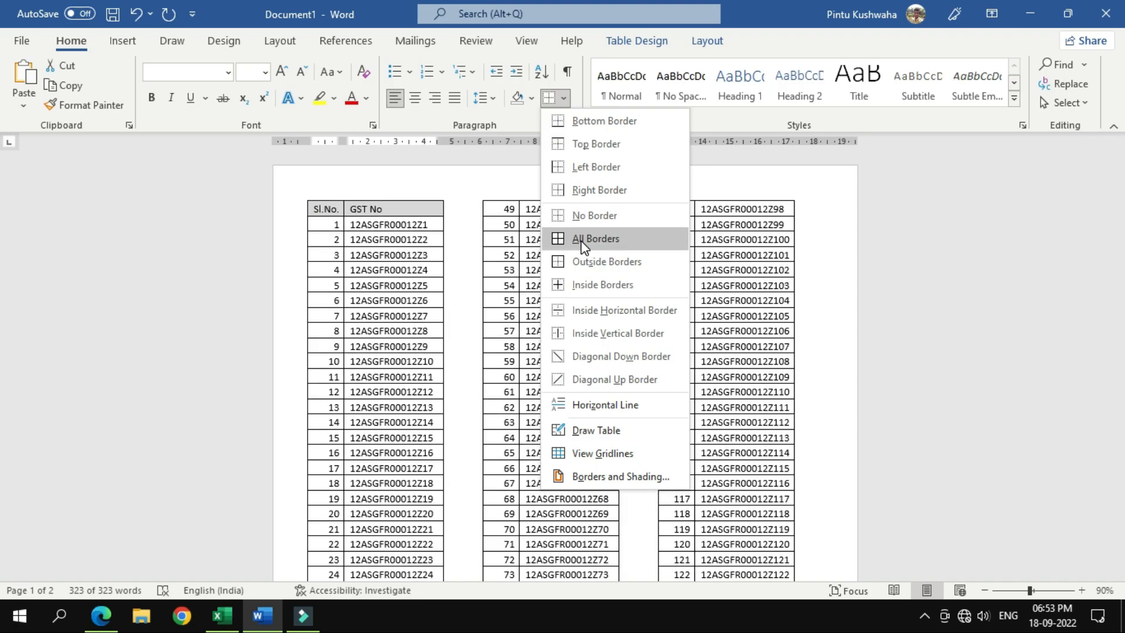
pyautogui.click(582, 241)
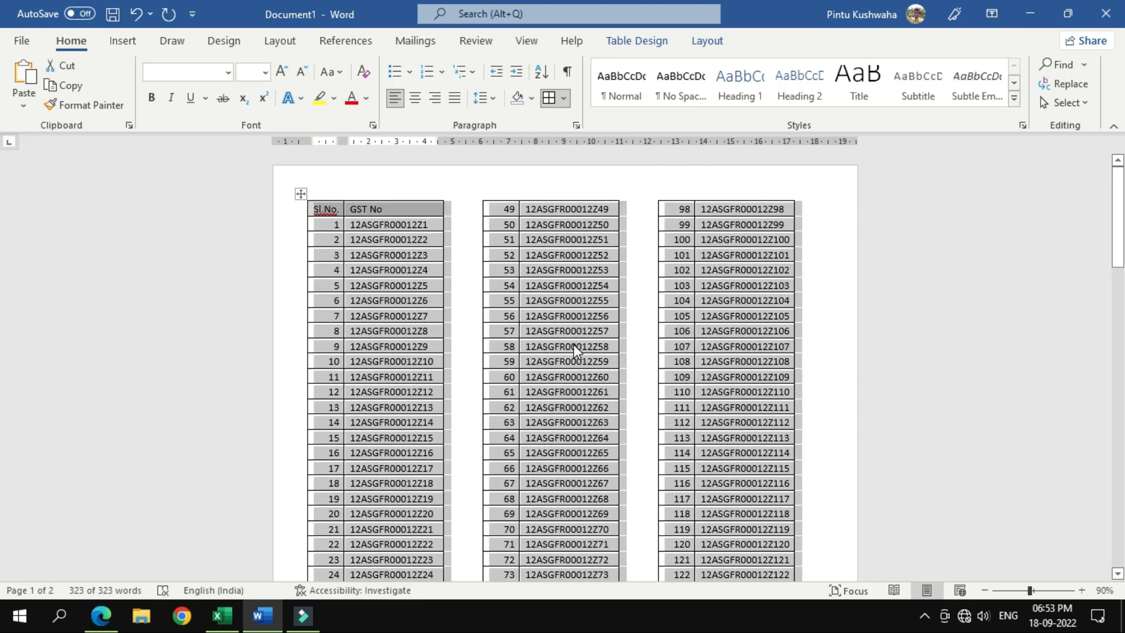
pyautogui.scroll(-10, 577, 351)
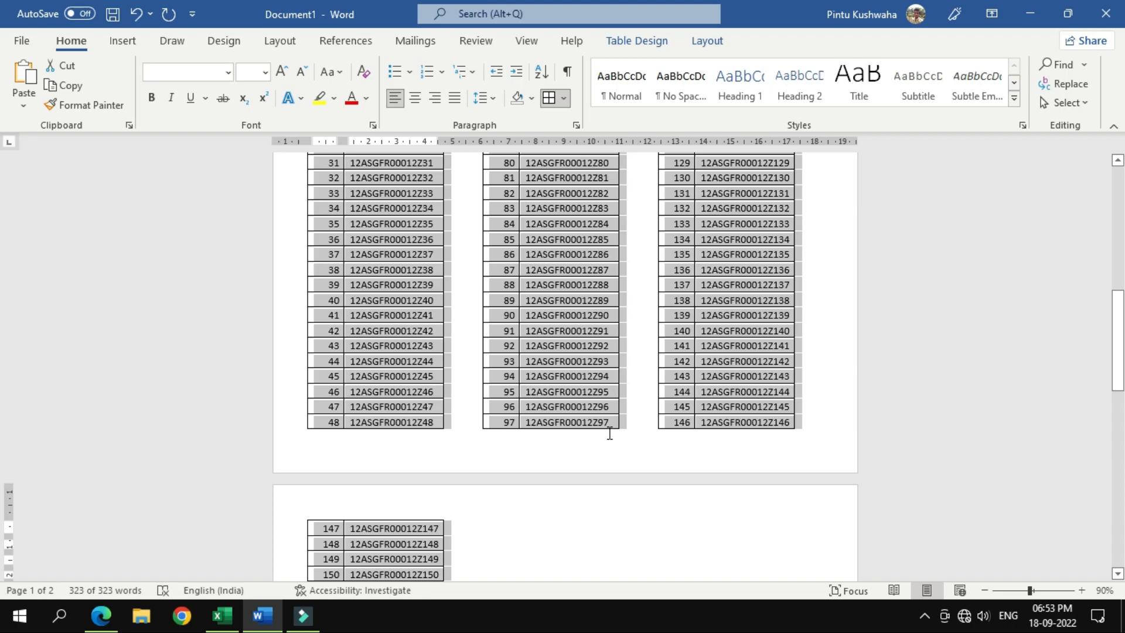
pyautogui.scroll(10, 609, 433)
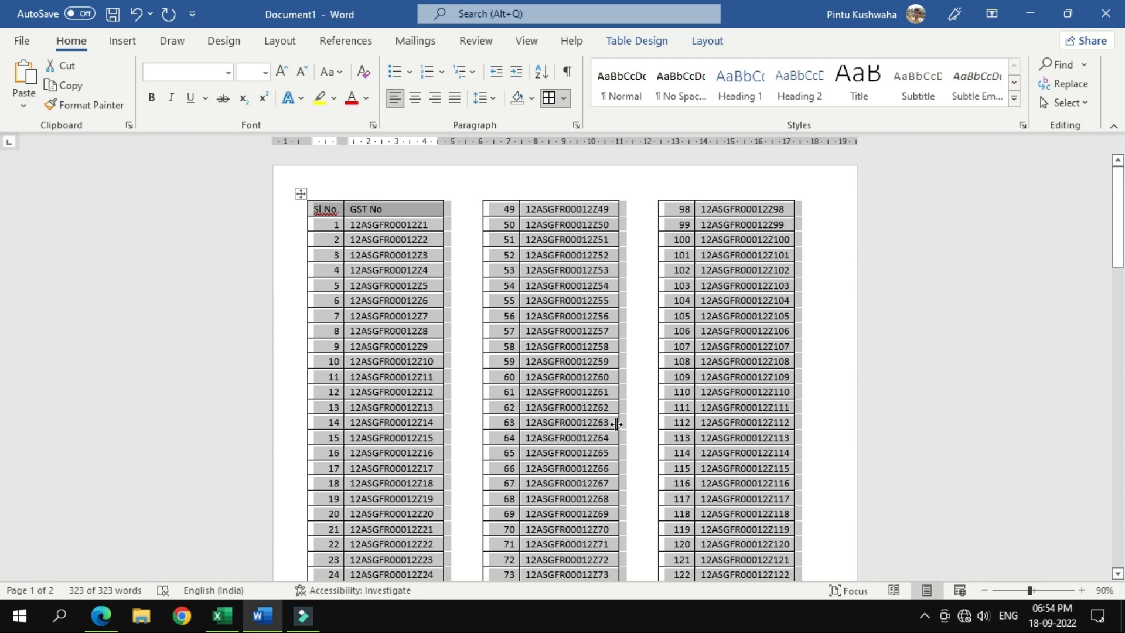
pyautogui.click(646, 408)
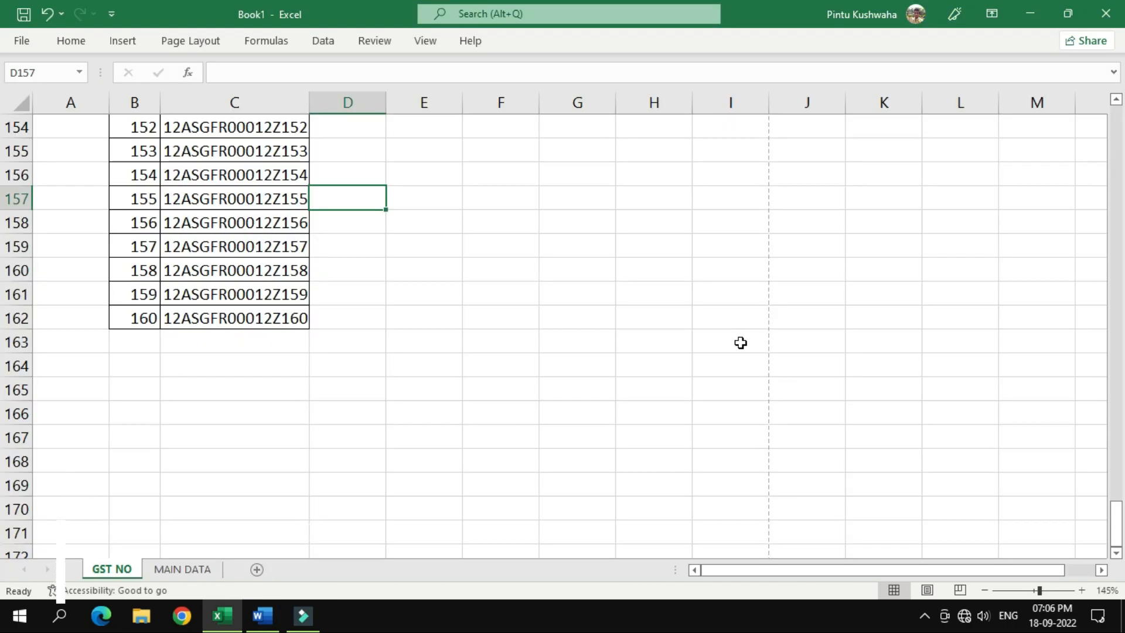
# Switch to the MAIN DATA sheet of the Excel workbook and check how its wide table splits in the print preview
pyautogui.scroll(4, 372, 379)
pyautogui.scroll(-4, 371, 379)
pyautogui.hotkey('ctrl', 'pagedown')
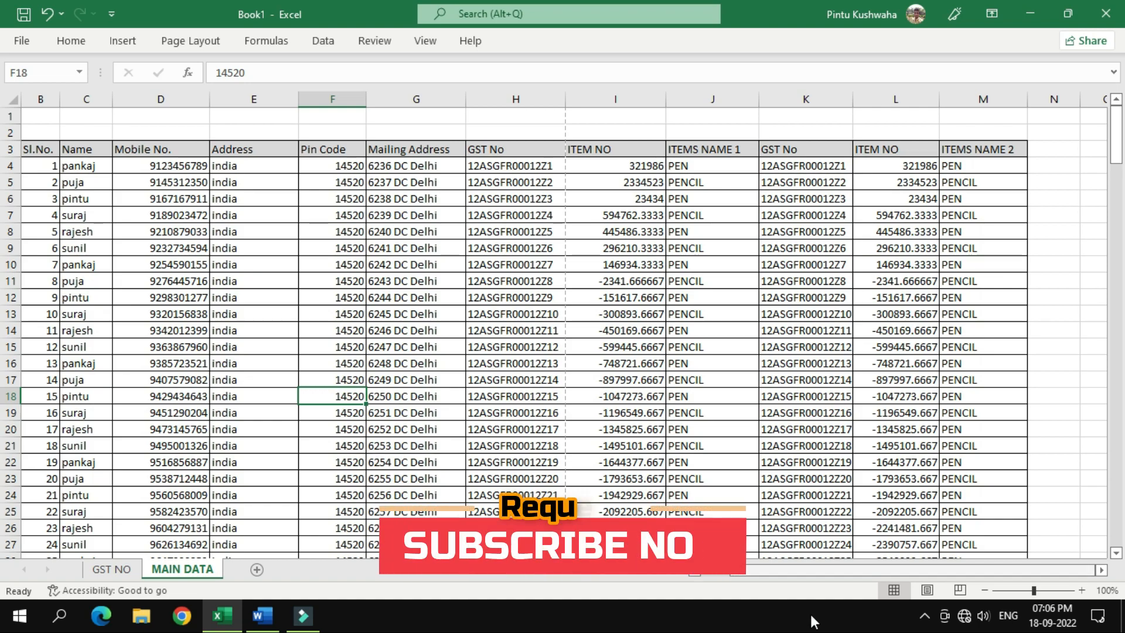
pyautogui.moveTo(852, 571); pyautogui.dragTo(802, 570)
pyautogui.click(400, 297)
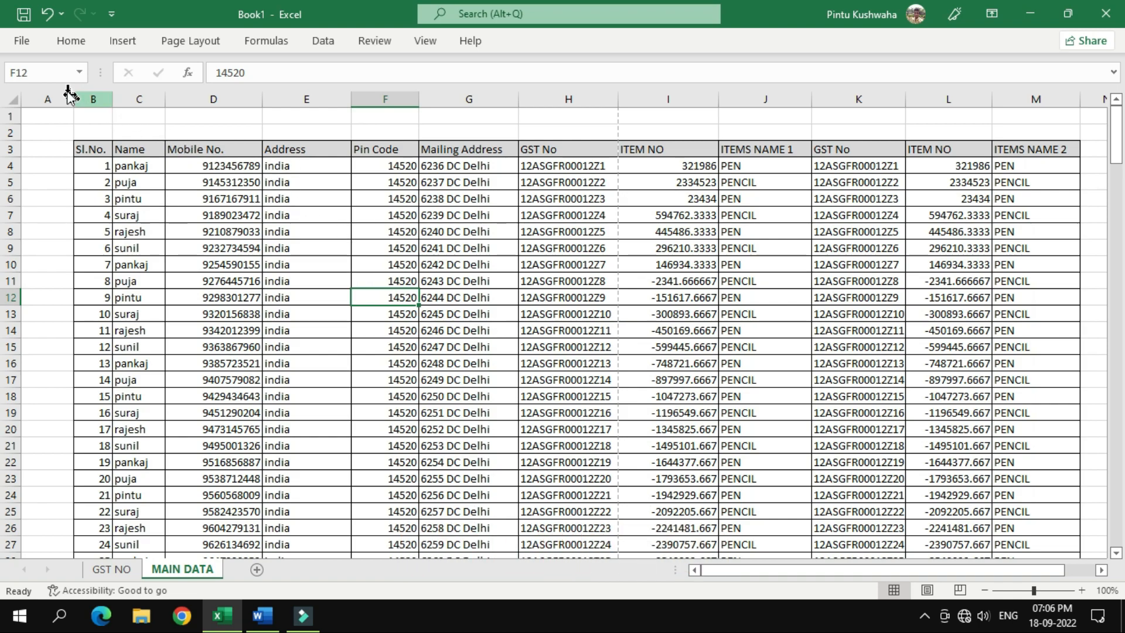
pyautogui.click(27, 38)
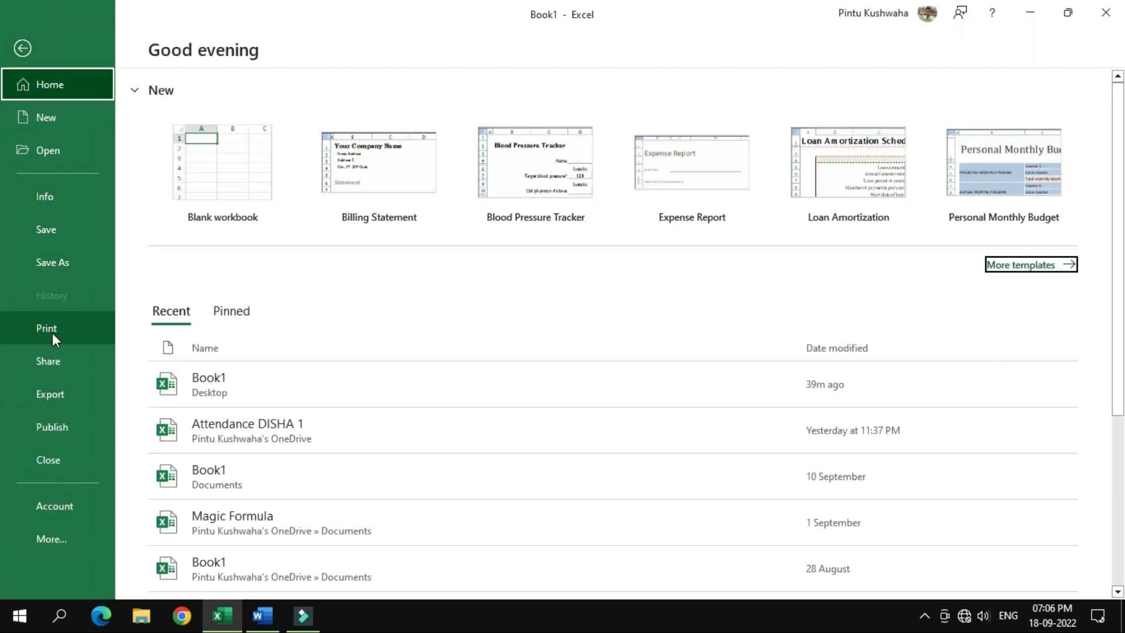
pyautogui.click(52, 333)
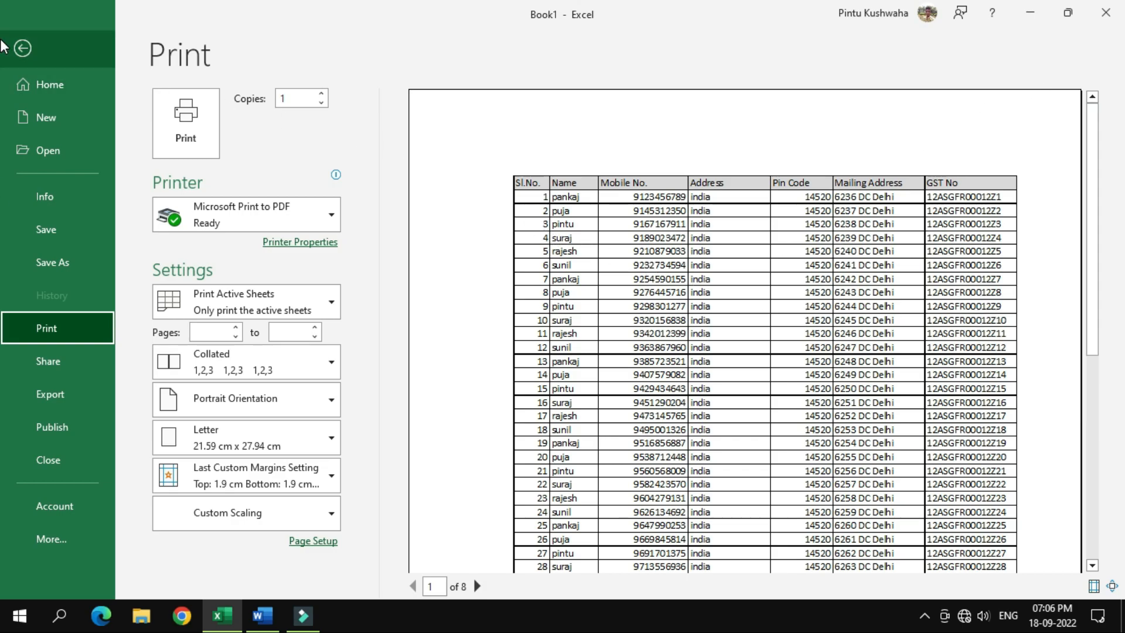
pyautogui.click(23, 48)
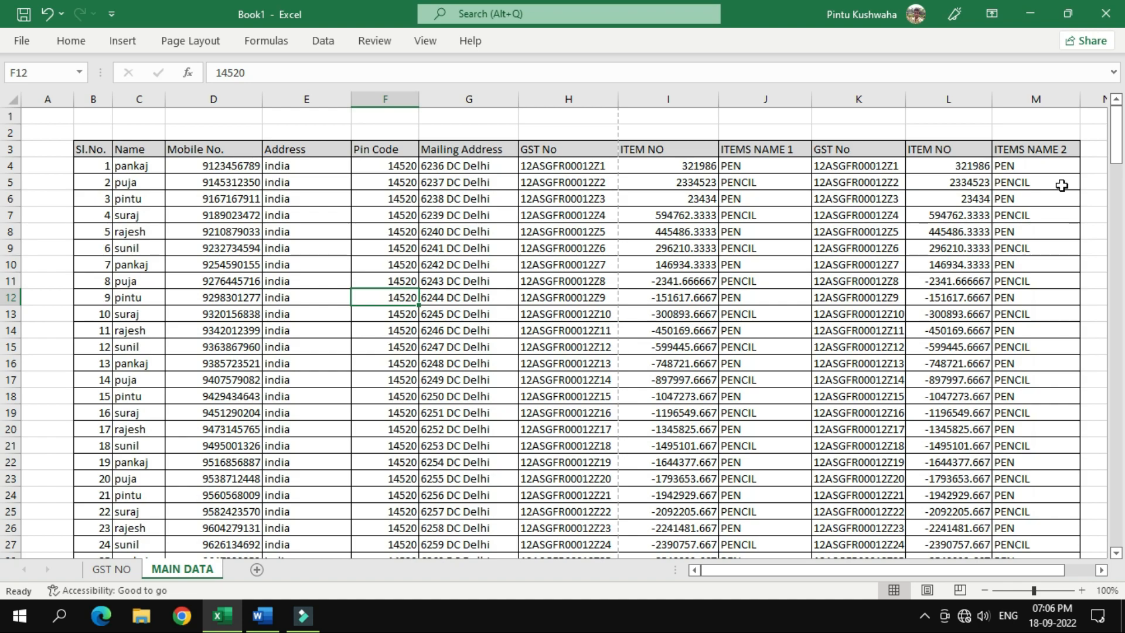
# Set the MAIN DATA sheet's print layout to Landscape Orientation on A4 paper
pyautogui.click(22, 41)
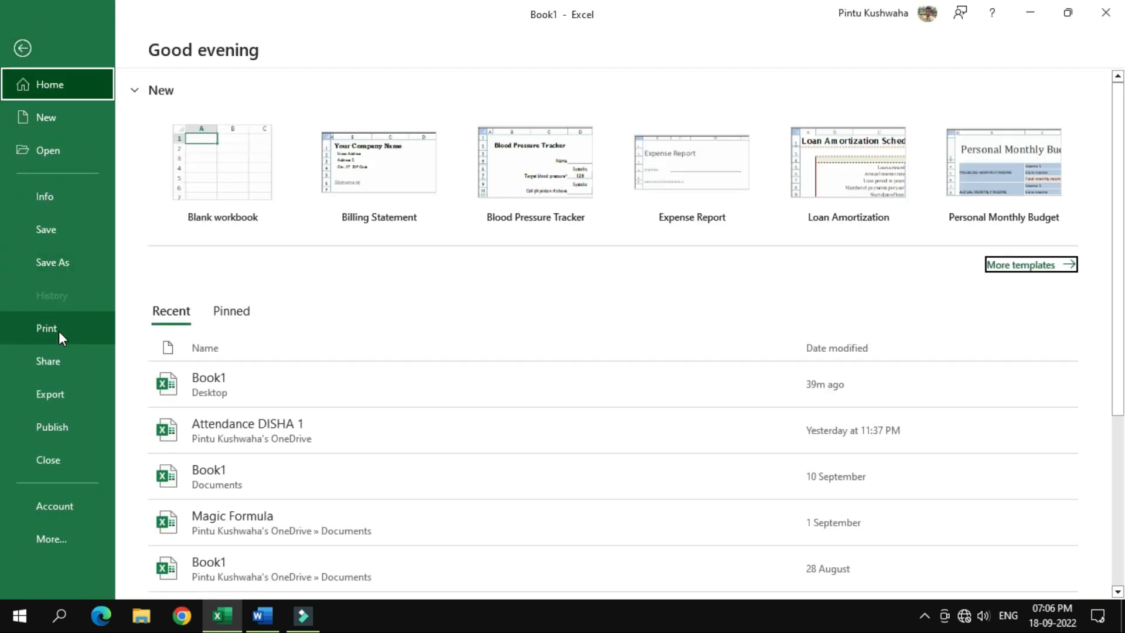
pyautogui.click(59, 332)
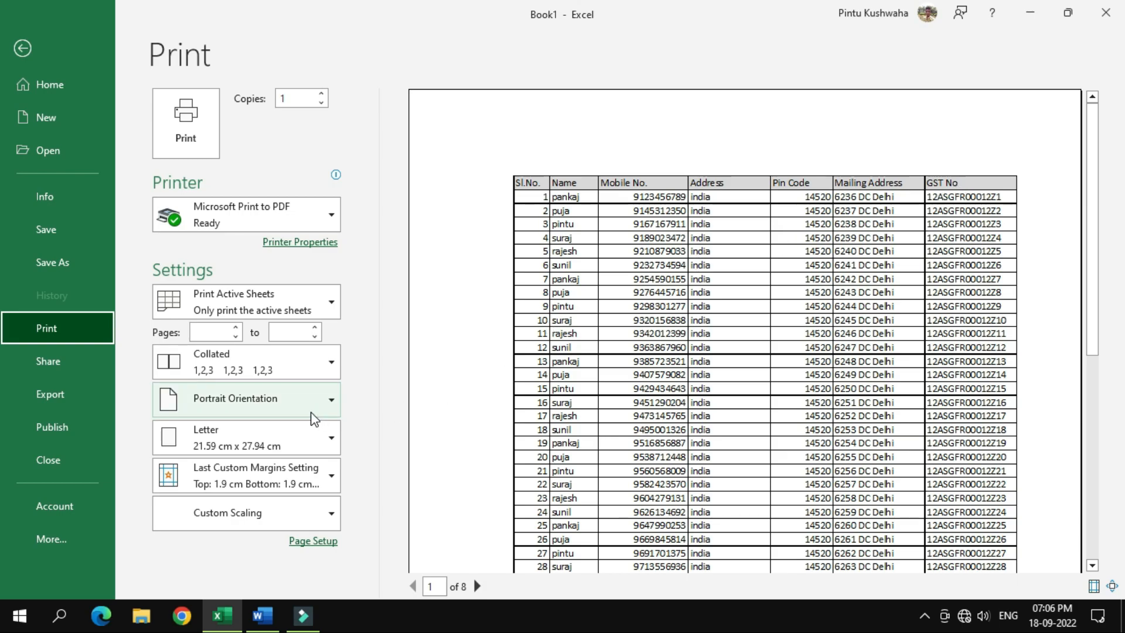
pyautogui.click(312, 413)
pyautogui.click(286, 492)
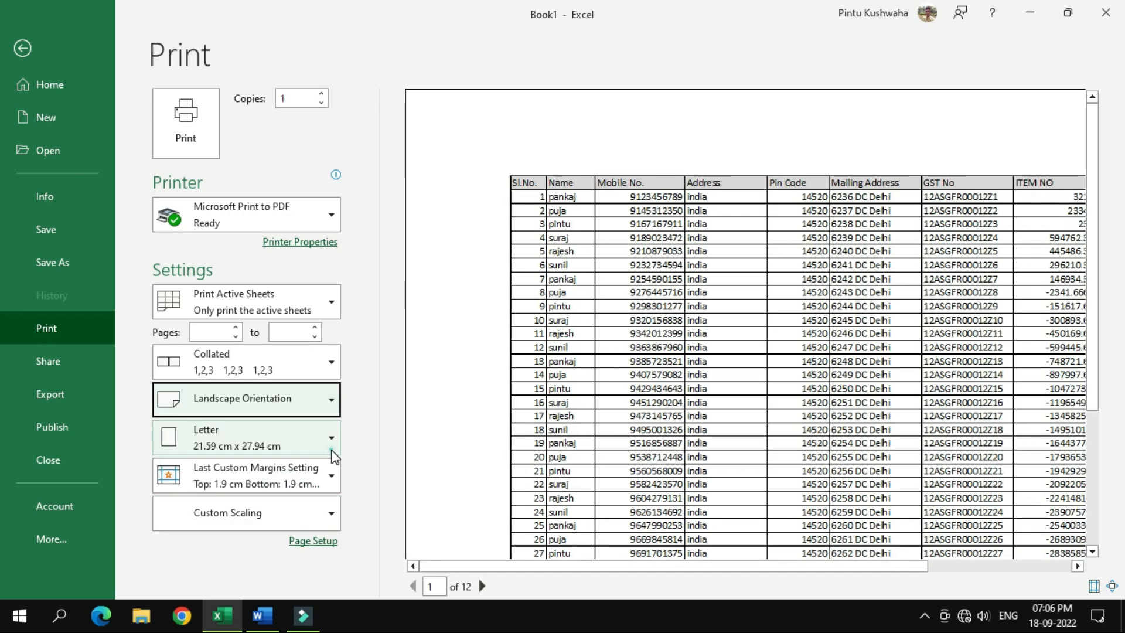
pyautogui.click(331, 451)
pyautogui.click(284, 290)
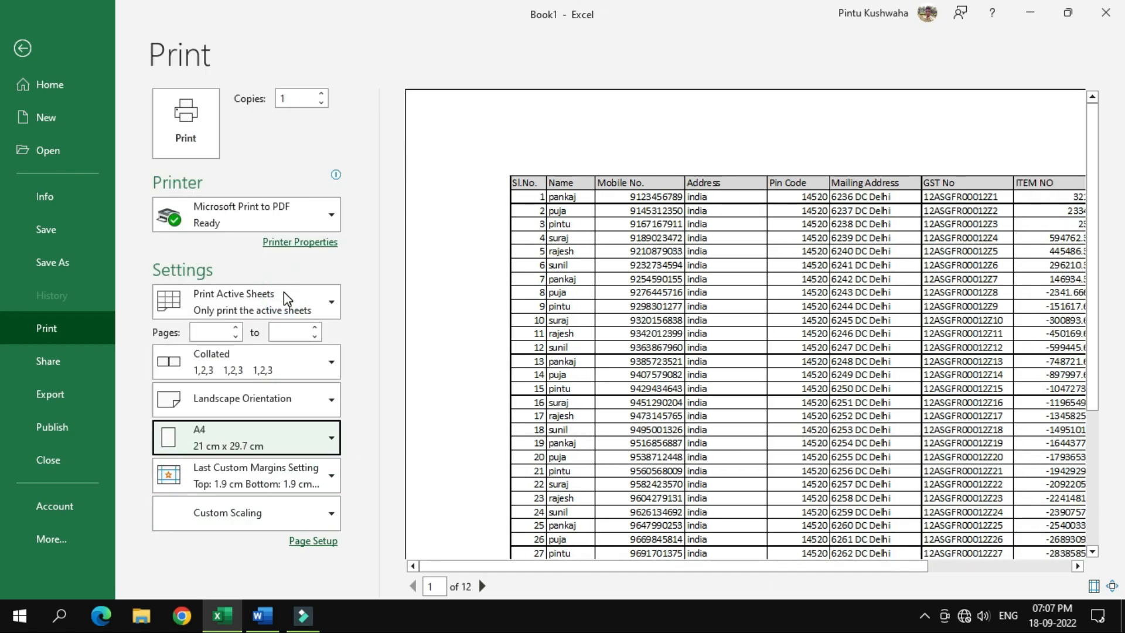
# Scale the MAIN DATA printout in Page Setup to fit 1 page wide by 6 tall
pyautogui.moveTo(829, 564); pyautogui.dragTo(1084, 570)
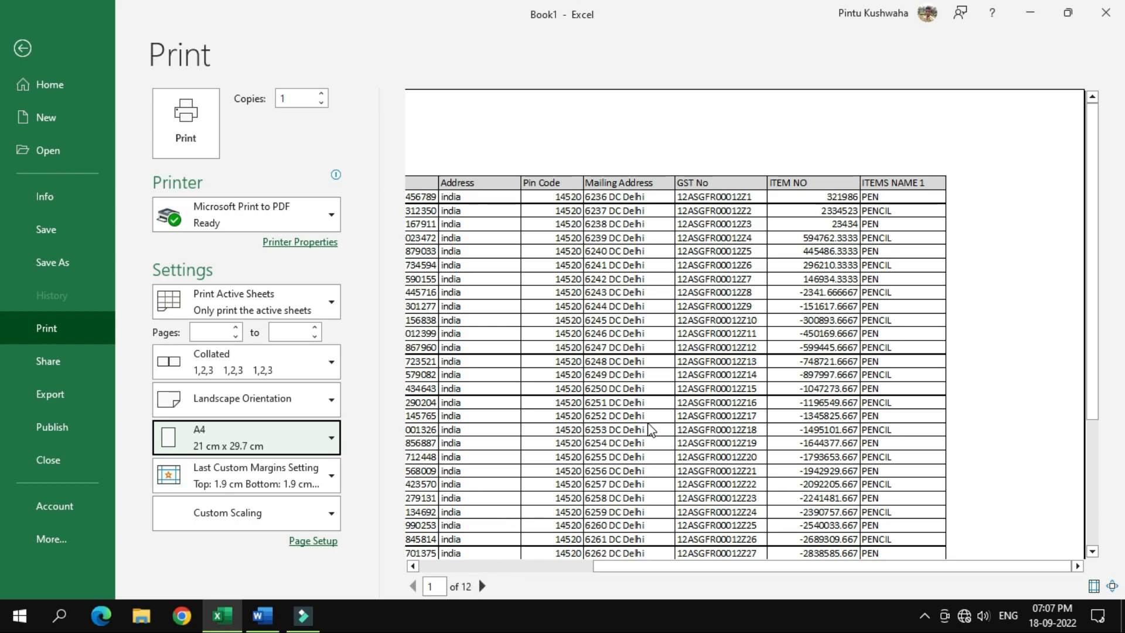
pyautogui.scroll(-5, 651, 430)
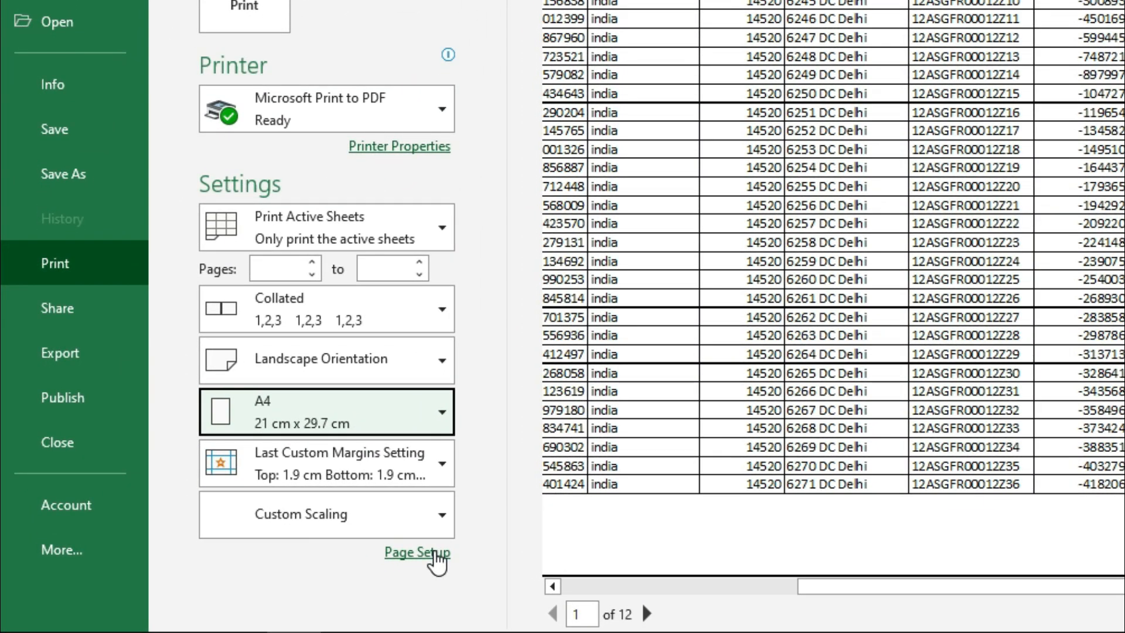
pyautogui.click(436, 553)
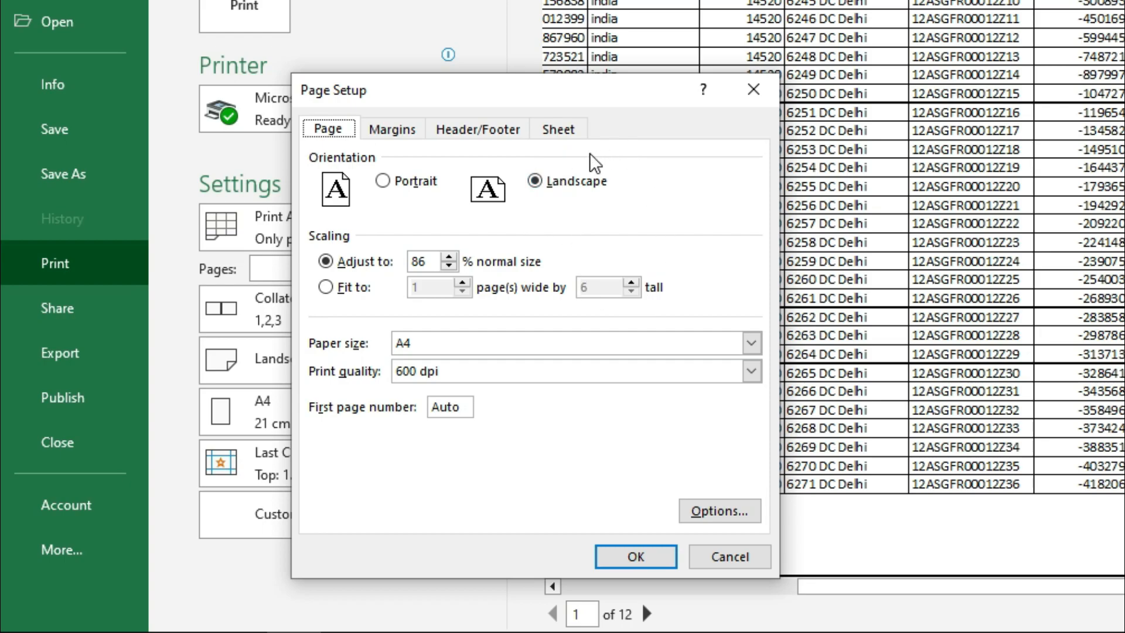
pyautogui.click(326, 287)
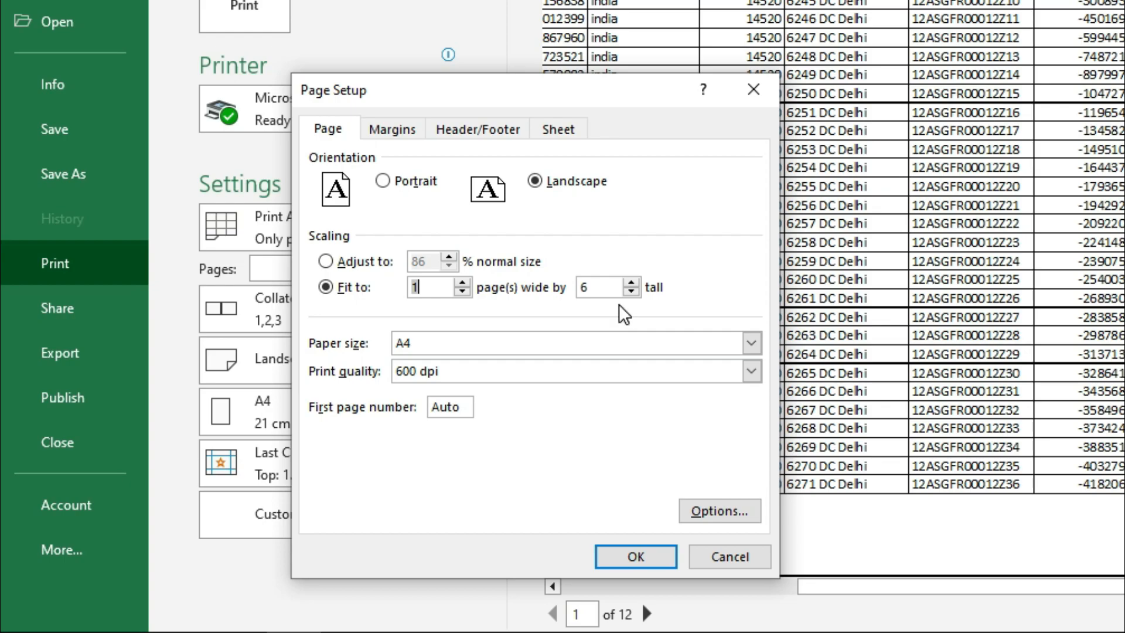
pyautogui.click(589, 286)
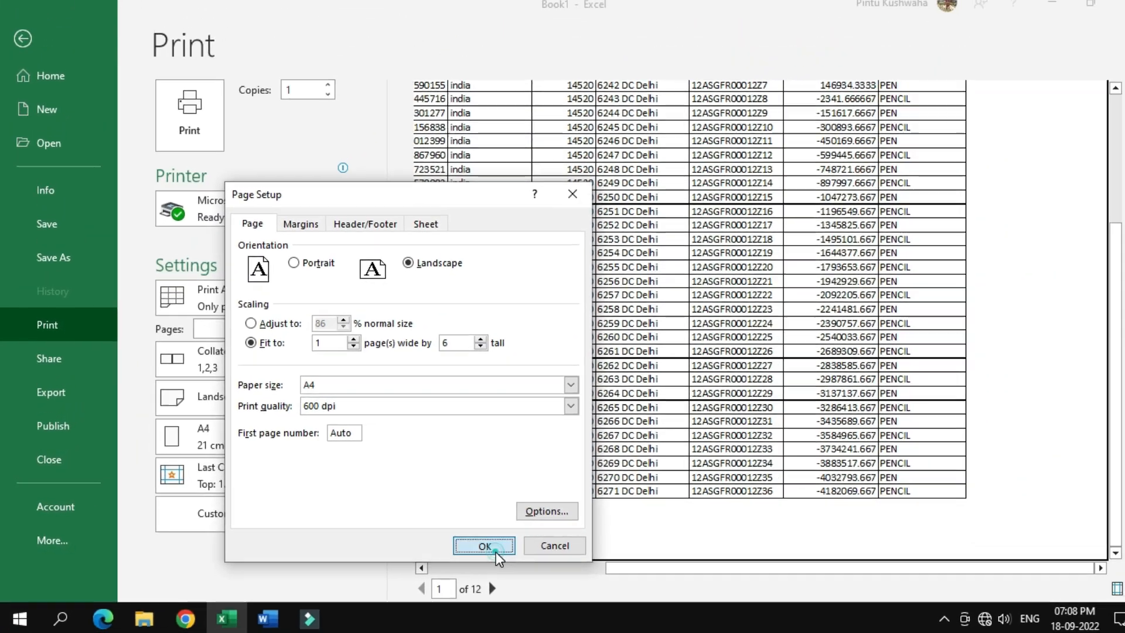
pyautogui.click(613, 557)
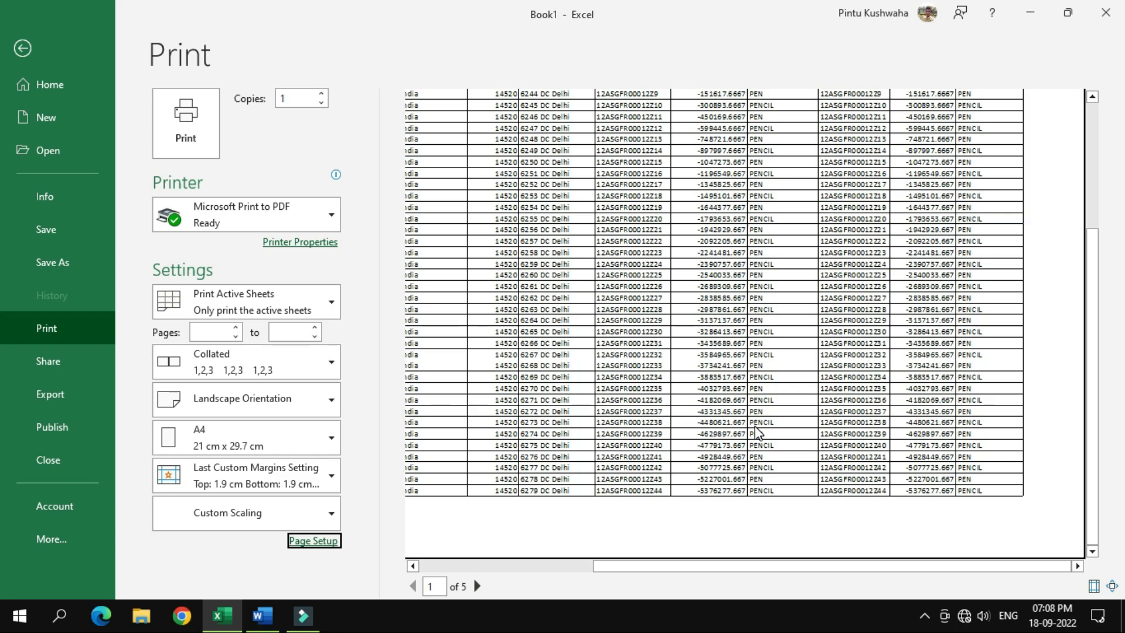
# Examine the first three pages of the MAIN DATA print preview across their full width and return to the worksheet
pyautogui.scroll(5, 756, 433)
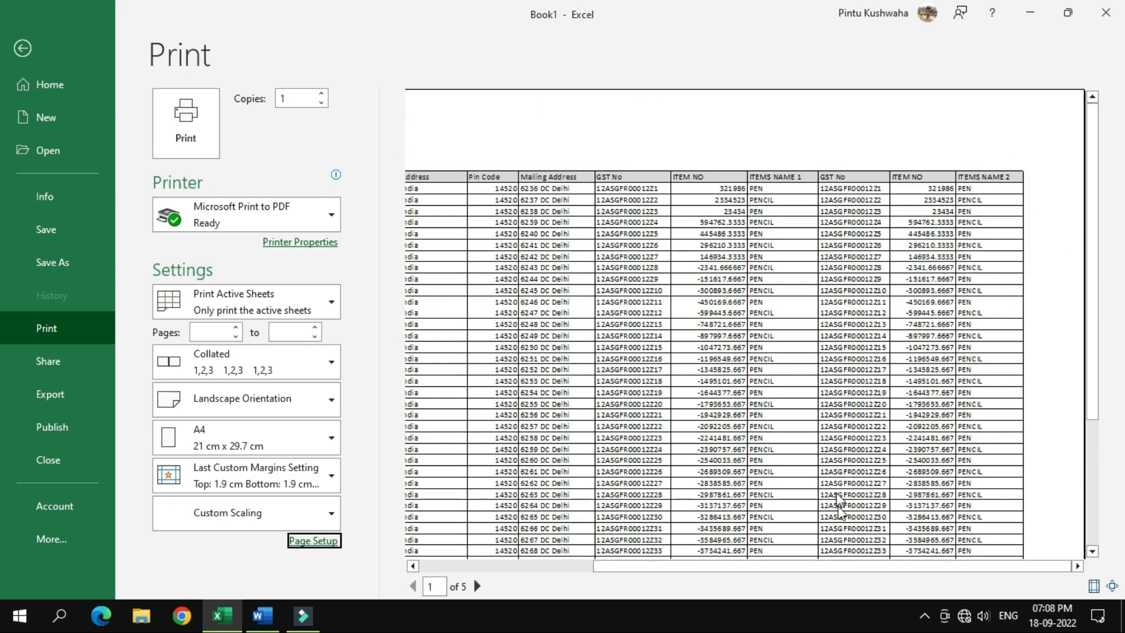
pyautogui.moveTo(911, 566); pyautogui.dragTo(687, 557)
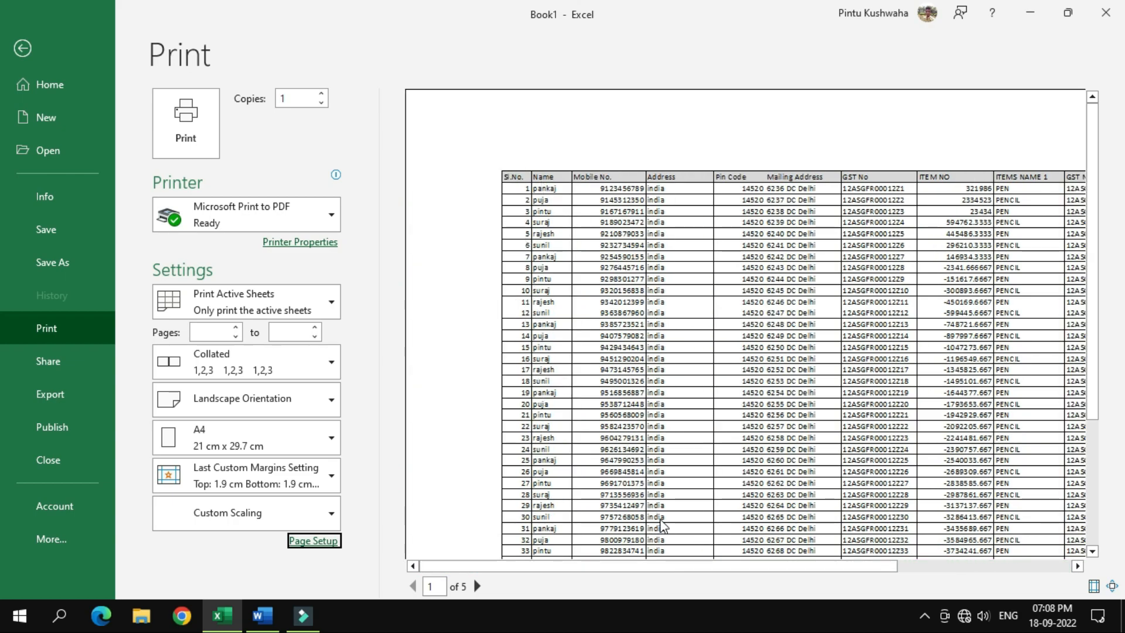
pyautogui.scroll(-3, 662, 523)
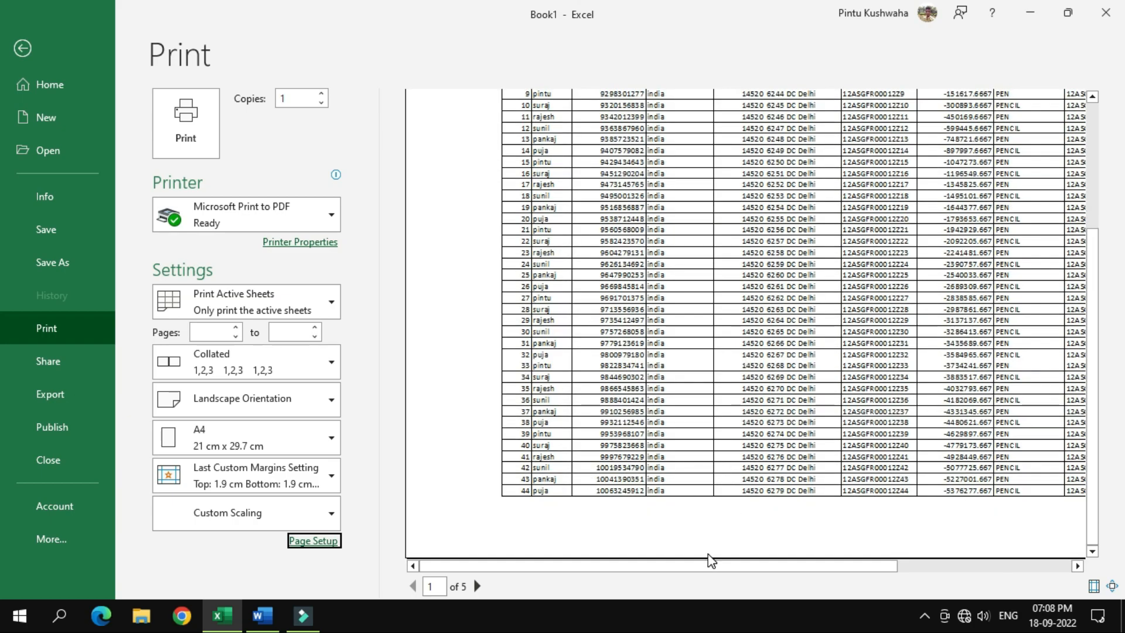
pyautogui.moveTo(703, 571); pyautogui.dragTo(933, 525)
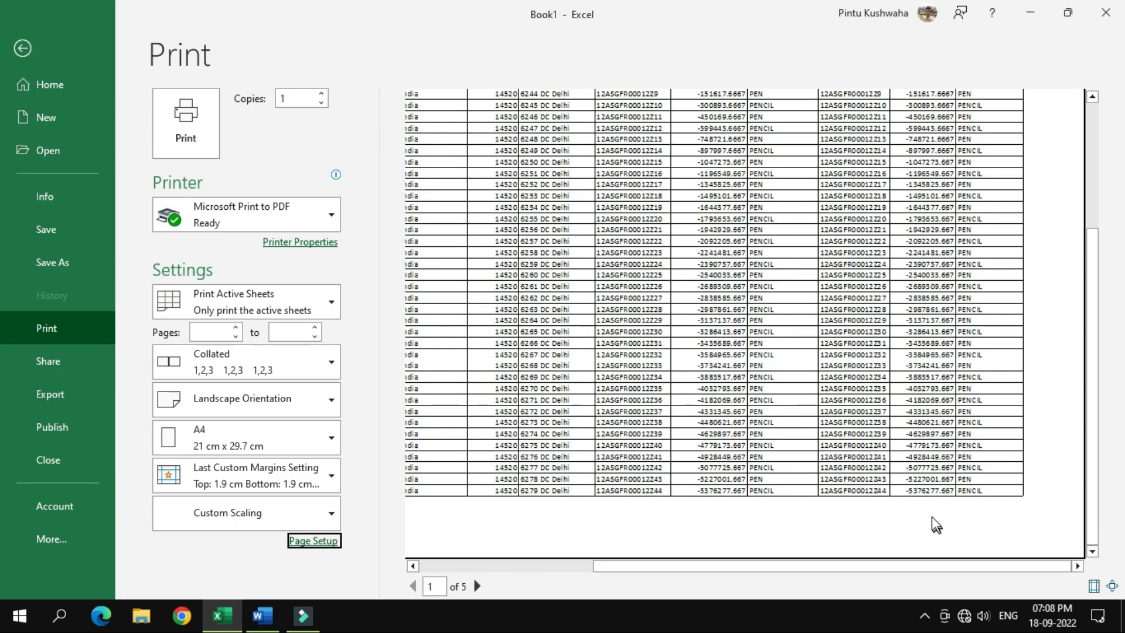
pyautogui.scroll(3, 928, 502)
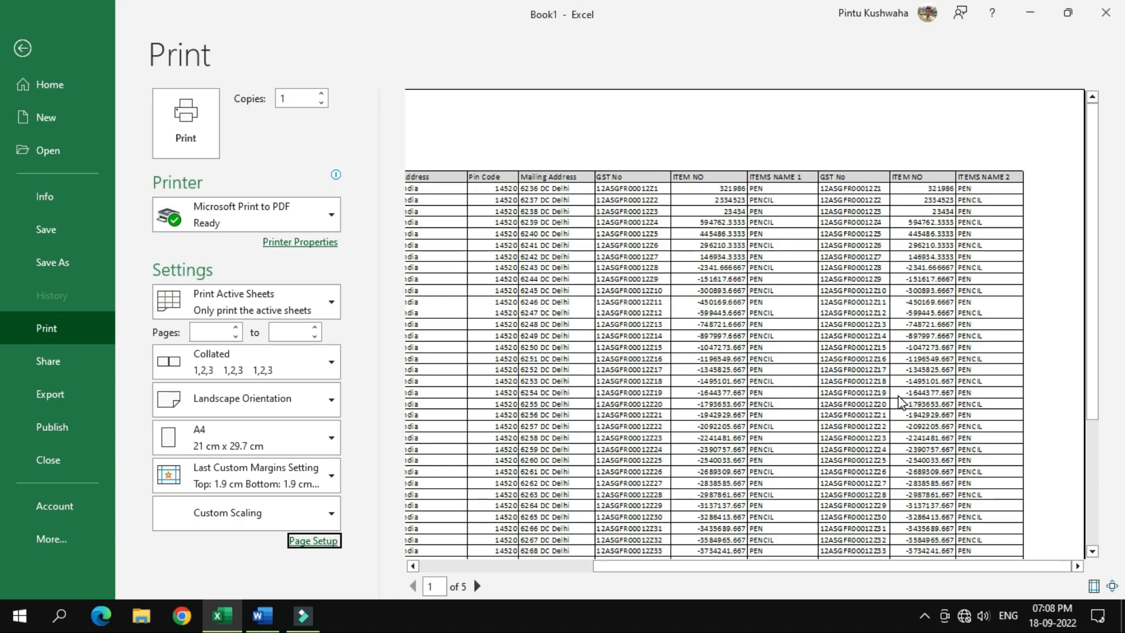
pyautogui.click(476, 590)
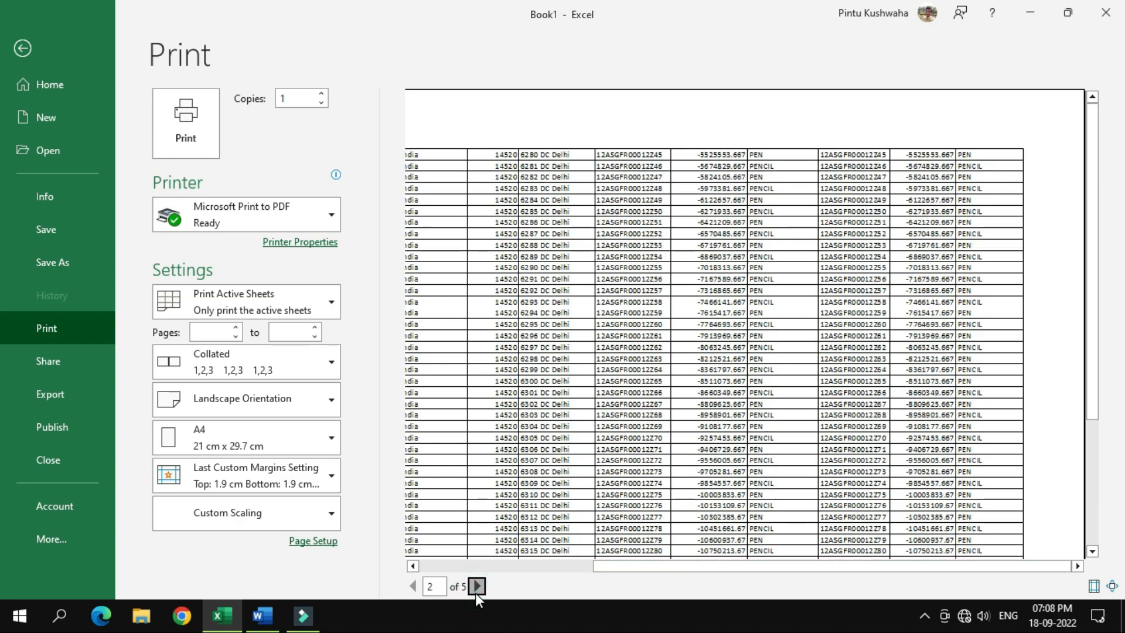
pyautogui.scroll(-3, 612, 423)
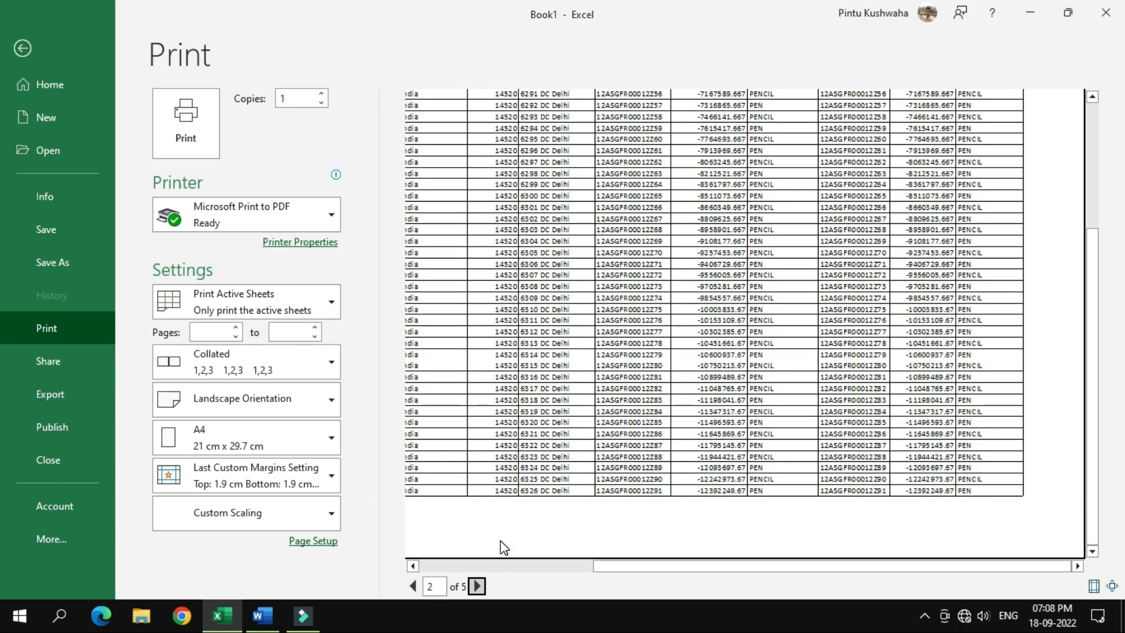
pyautogui.click(478, 585)
pyautogui.scroll(3, 705, 454)
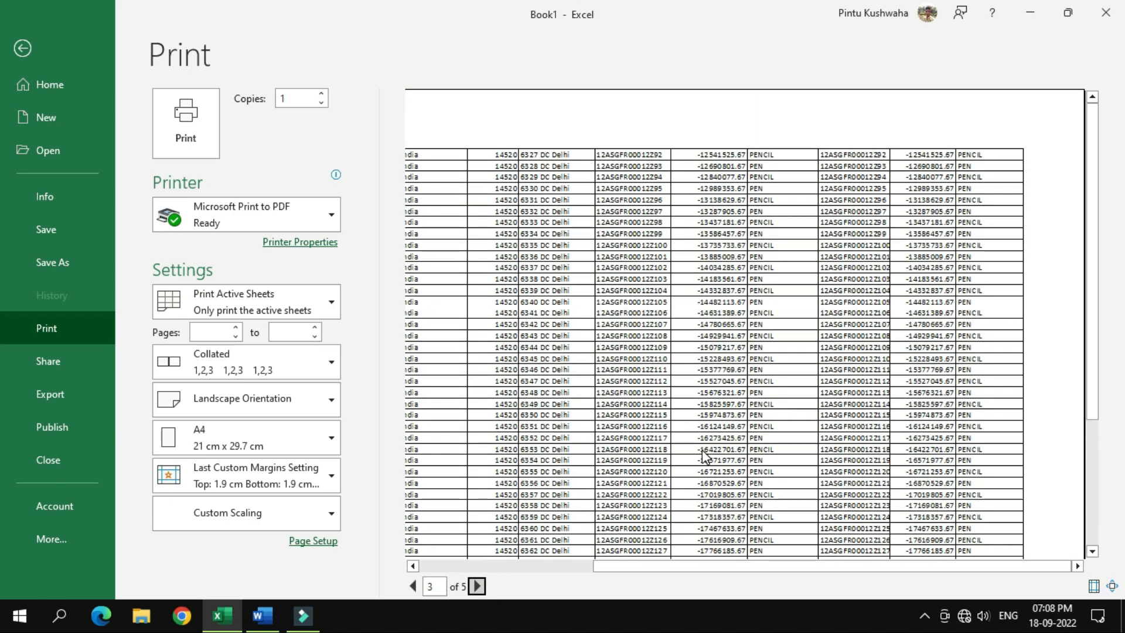
pyautogui.moveTo(811, 567); pyautogui.dragTo(628, 574)
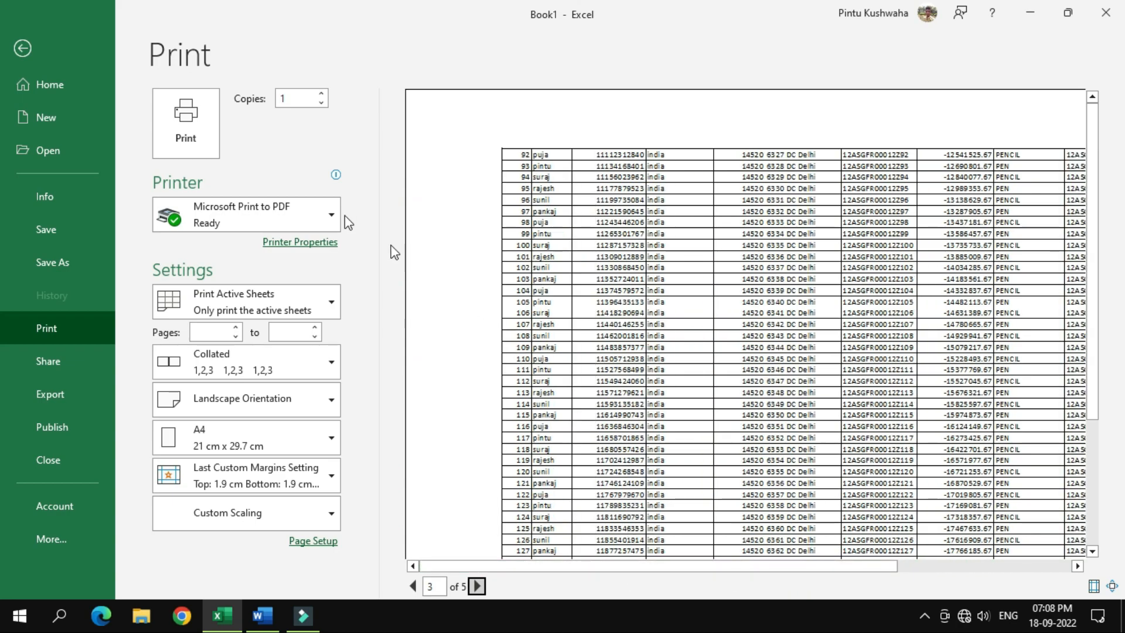
pyautogui.click(23, 49)
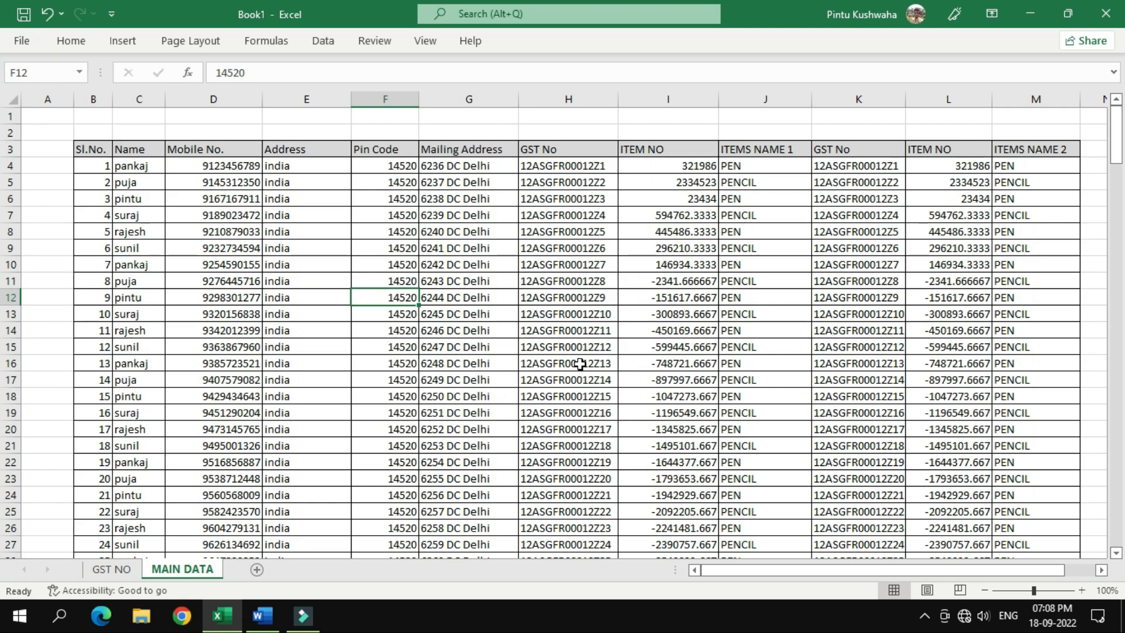